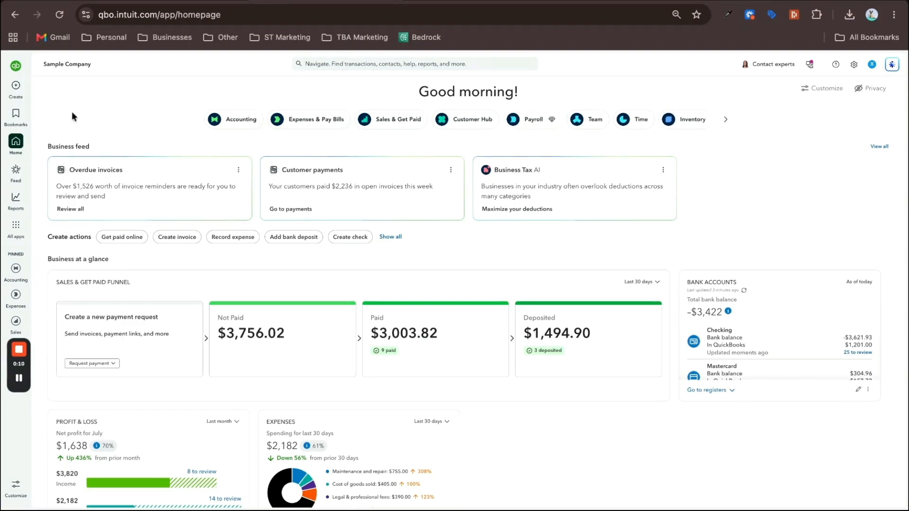
{"action": "mouse_move", "coordinate": [29, 372]}
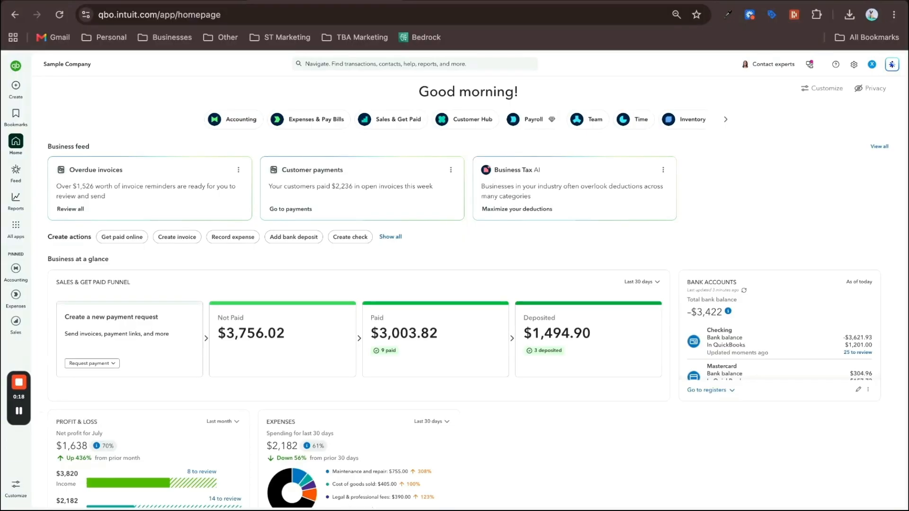
{"action": "mouse_move", "coordinate": [19, 123]}
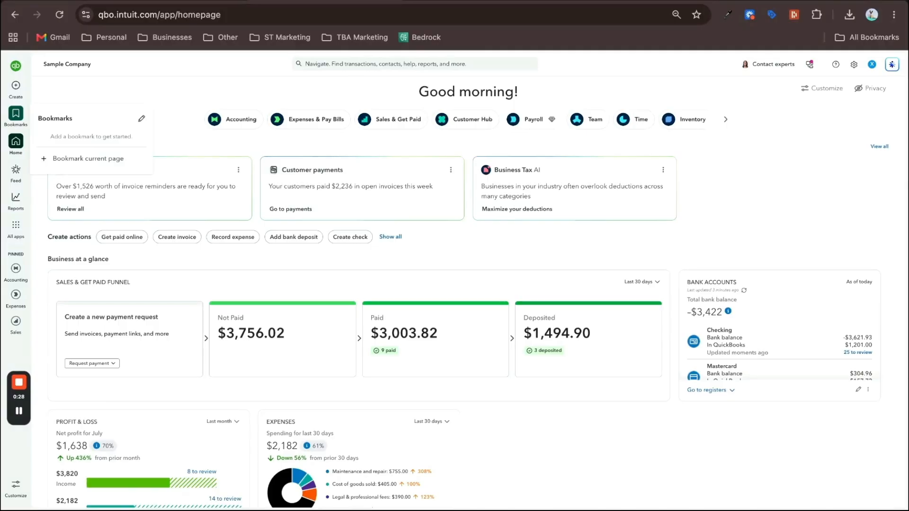
{"action": "mouse_move", "coordinate": [19, 277]}
{"action": "mouse_move", "coordinate": [18, 304]}
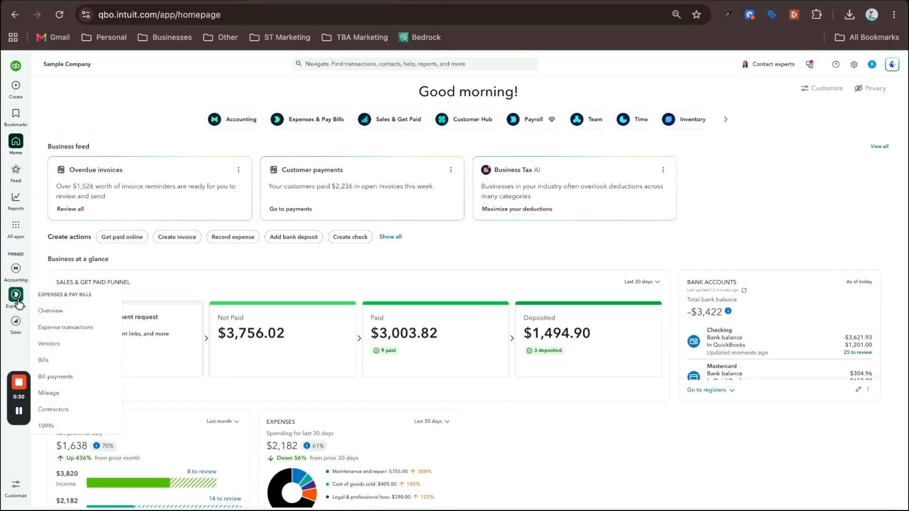
{"action": "mouse_move", "coordinate": [17, 329]}
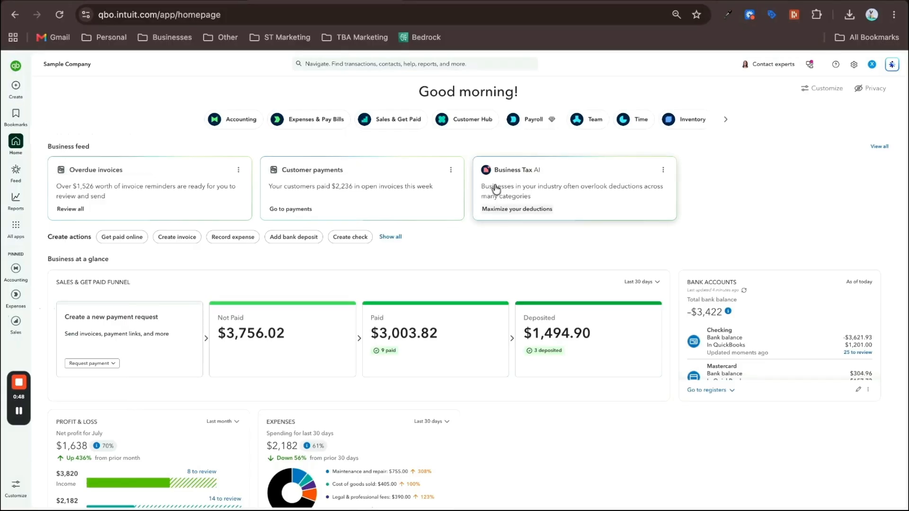
Open the Customers & leads list in the Customer Hub and collapse the all-apps navigation
{"action": "left_click", "coordinate": [458, 122]}
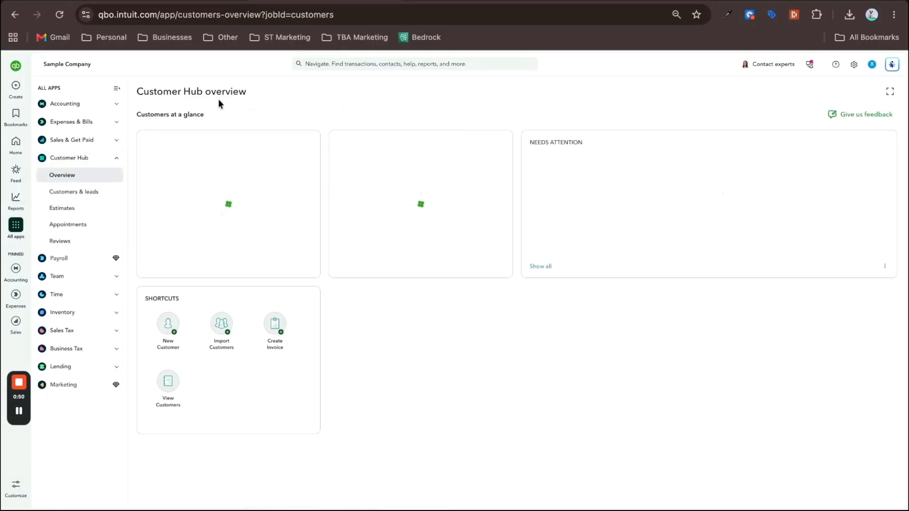
{"action": "left_click", "coordinate": [74, 194]}
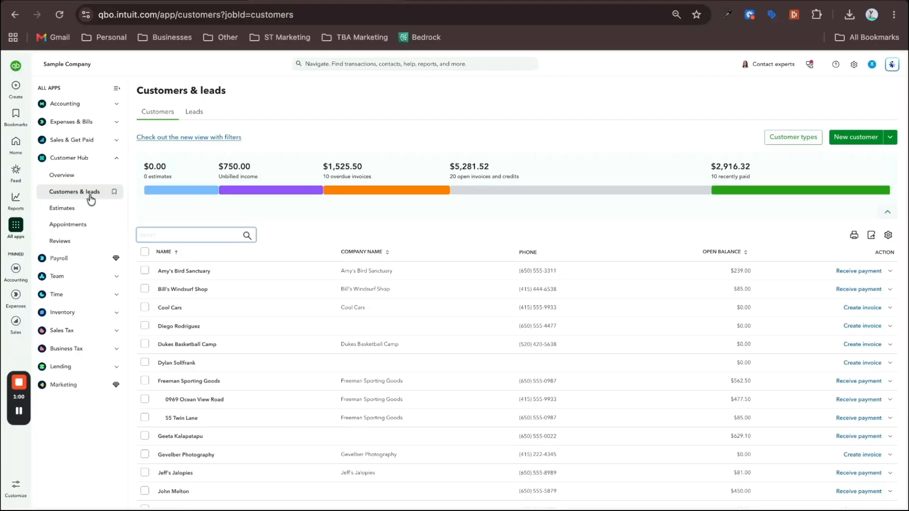
{"action": "left_click", "coordinate": [15, 114]}
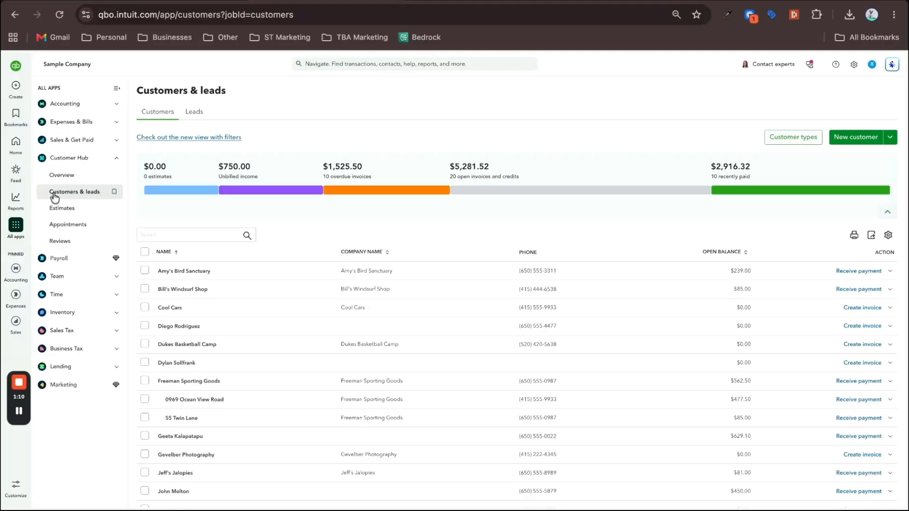
{"action": "left_click", "coordinate": [117, 89]}
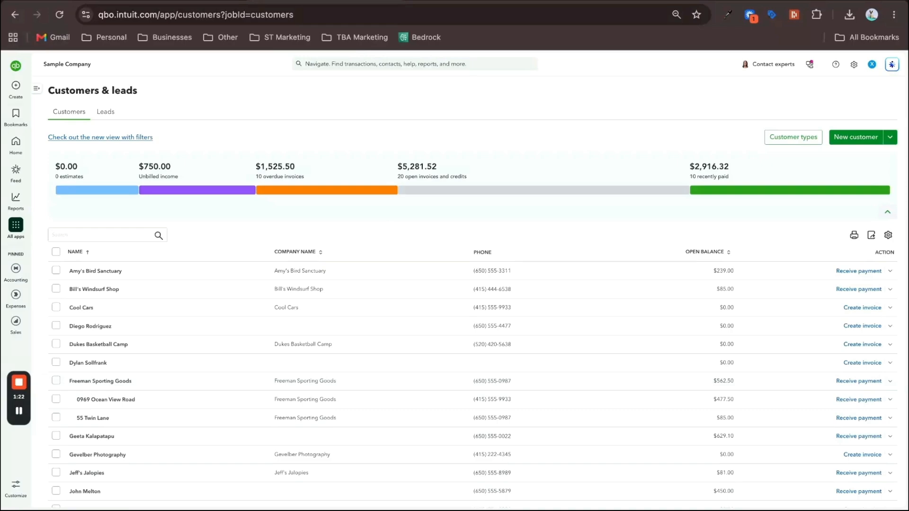
Start a new customer record and enter the customer's first and last name
{"action": "left_click", "coordinate": [841, 138]}
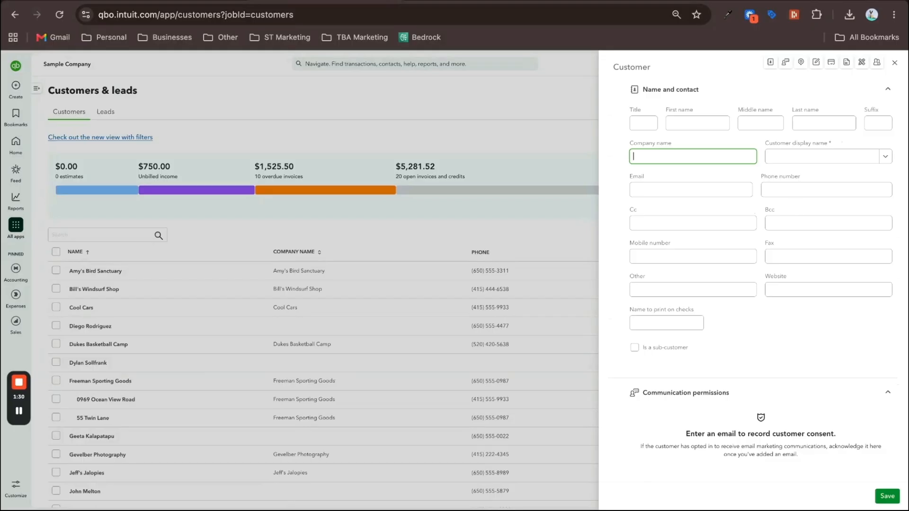
{"action": "left_click", "coordinate": [687, 121]}
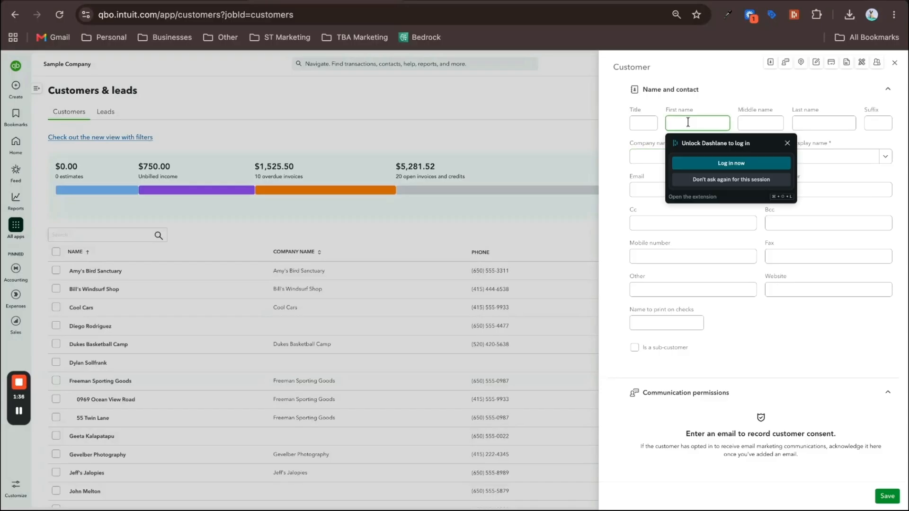
{"action": "type", "text": "John"}
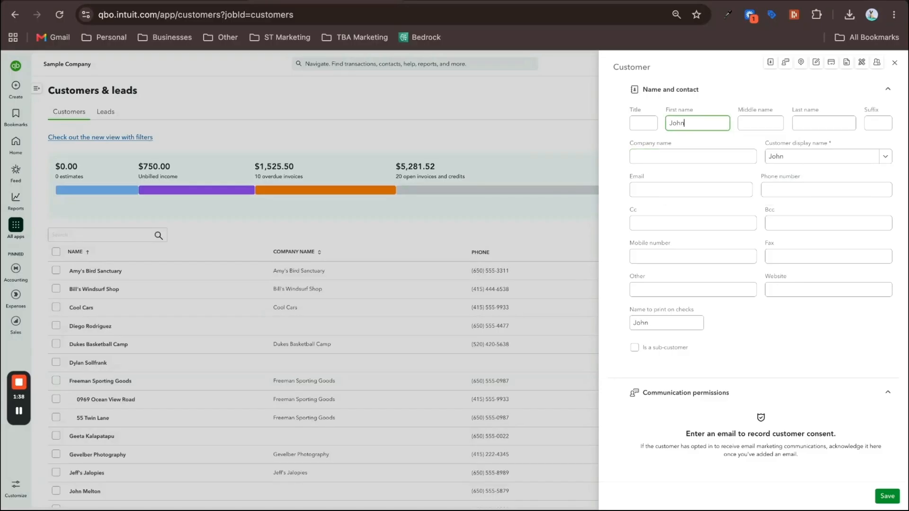
{"action": "key", "text": "Tab"}
{"action": "key", "text": "Tab"}
{"action": "type", "text": "Smith"}
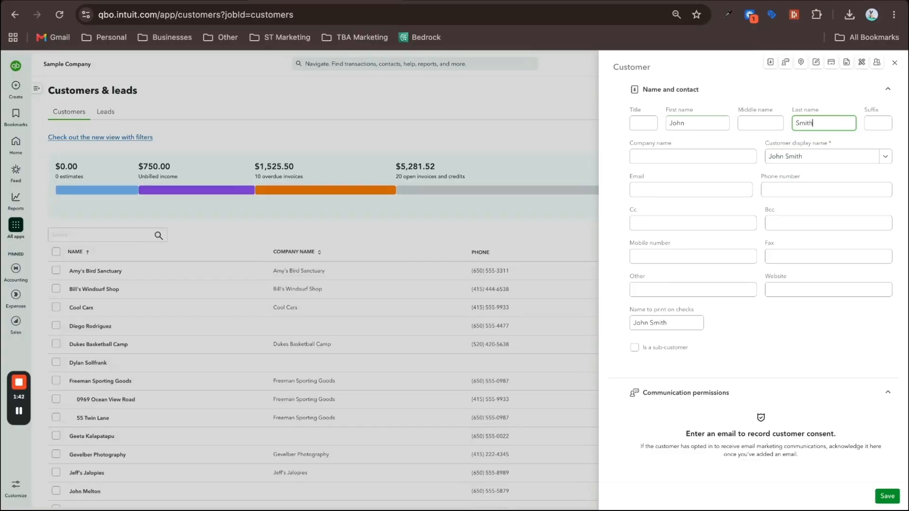
Enter 123 ABC Company as the customer's company name
{"action": "key", "text": "Tab"}
{"action": "key", "text": "Tab"}
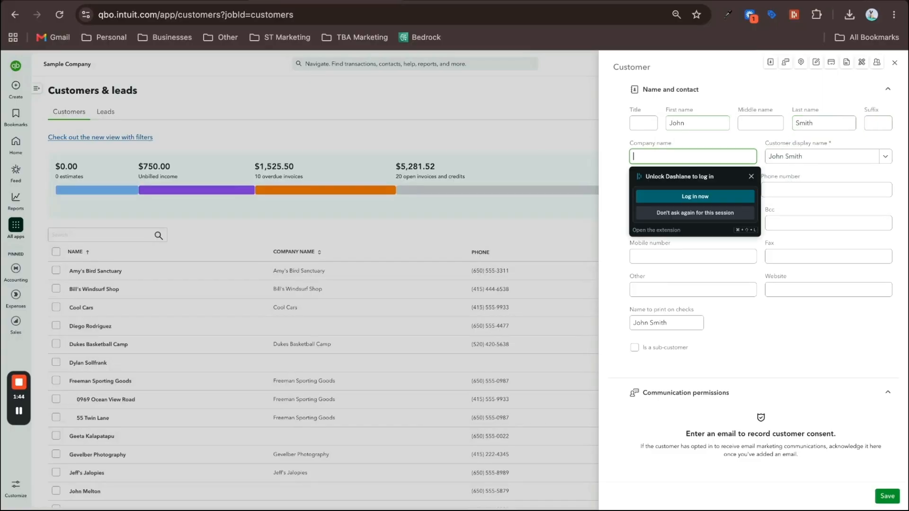
{"action": "type", "text": "123 "}
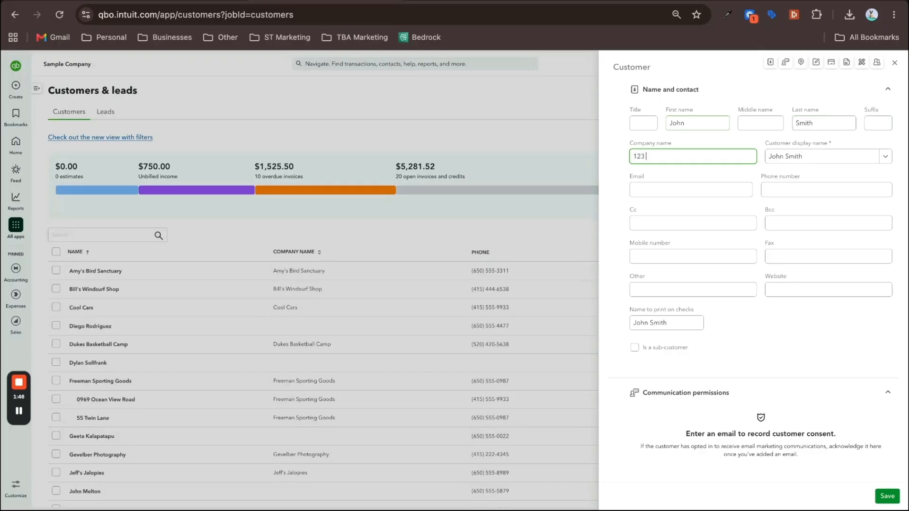
{"action": "type", "text": "ABC Compnay"}
{"action": "key", "text": "BackSpace"}
{"action": "key", "text": "BackSpace"}
{"action": "key", "text": "BackSpace"}
{"action": "type", "text": "any"}
Set the customer display name to the company name, 123 ABC Company, instead of the person's name
{"action": "left_click", "coordinate": [684, 189]}
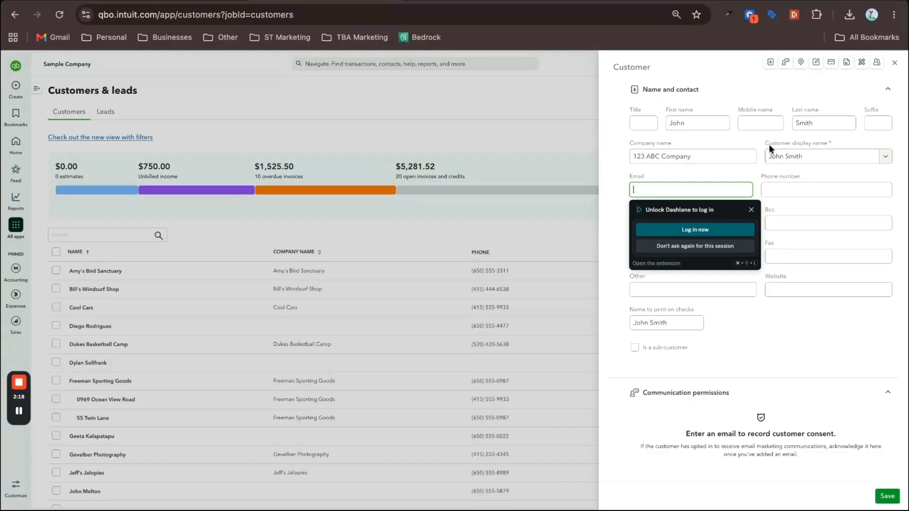
{"action": "left_click", "coordinate": [886, 160]}
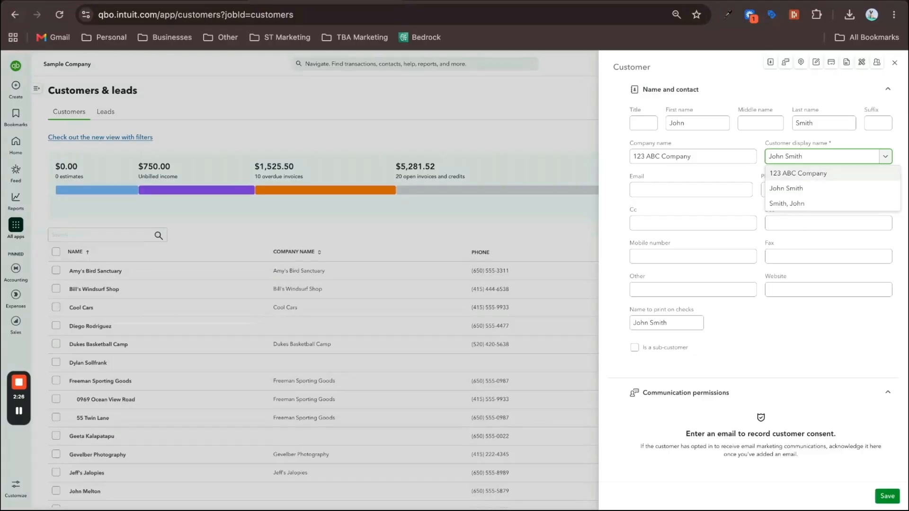
{"action": "left_click", "coordinate": [788, 190]}
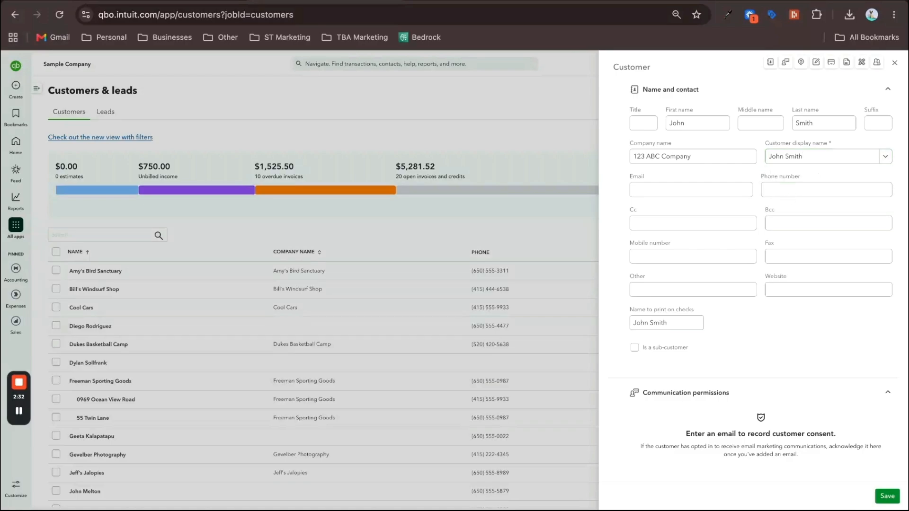
{"action": "left_click", "coordinate": [885, 155]}
{"action": "left_click", "coordinate": [813, 173]}
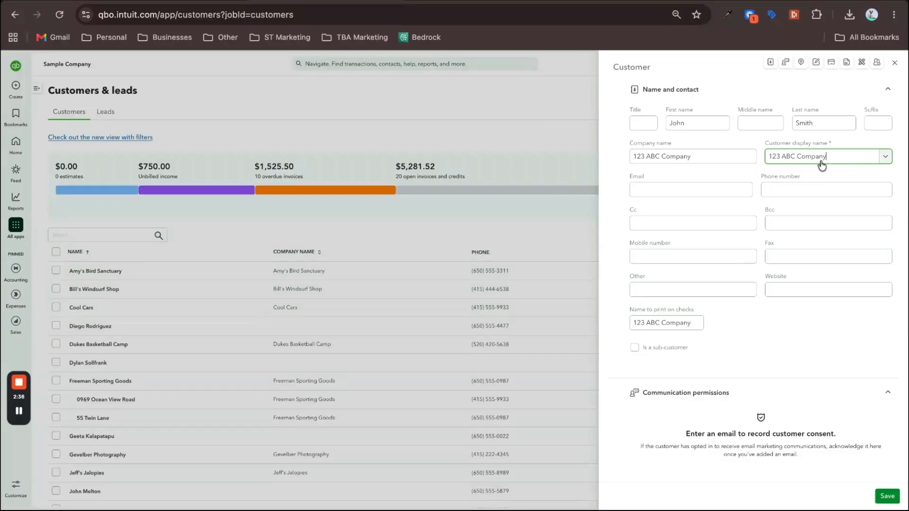
Enter the contact person's full name in the notes of the customer record
{"action": "left_click", "coordinate": [693, 193]}
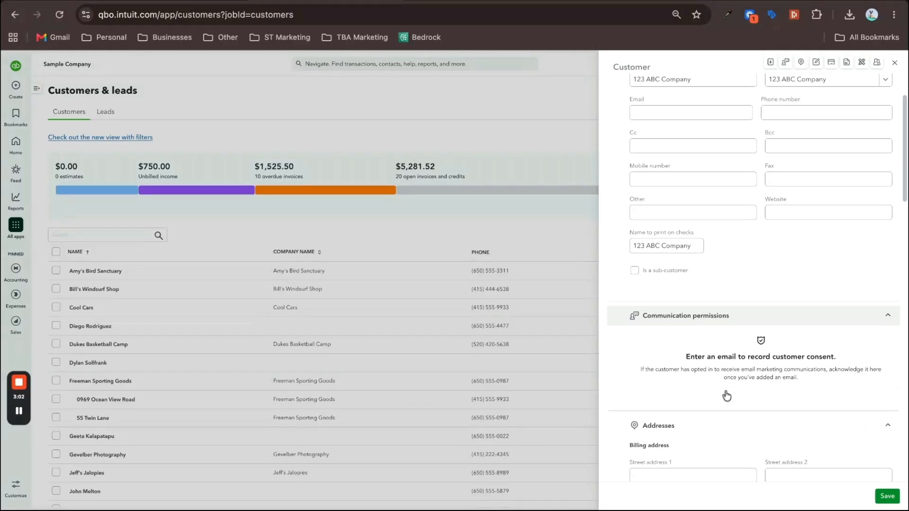
{"action": "scroll", "coordinate": [727, 396], "scroll_direction": "down", "scroll_amount": 8}
{"action": "scroll", "coordinate": [727, 395], "scroll_direction": "down", "scroll_amount": 2}
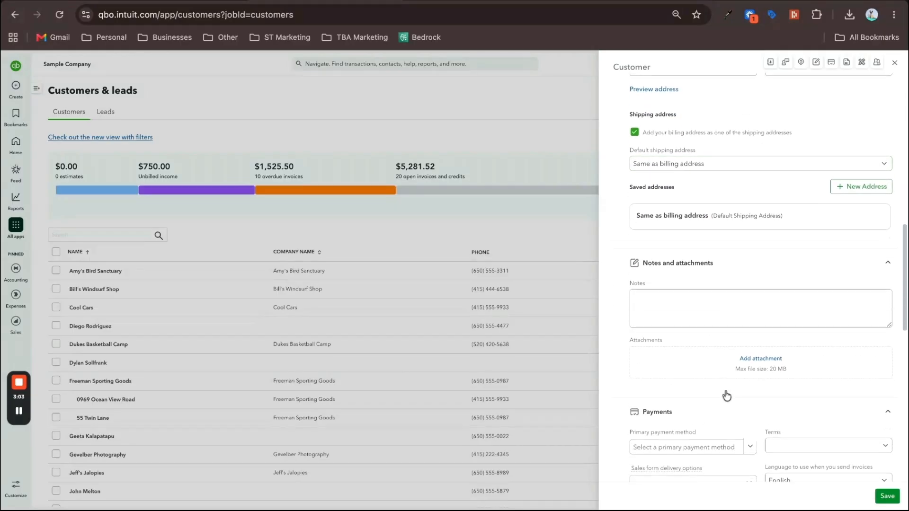
{"action": "left_click", "coordinate": [669, 293]}
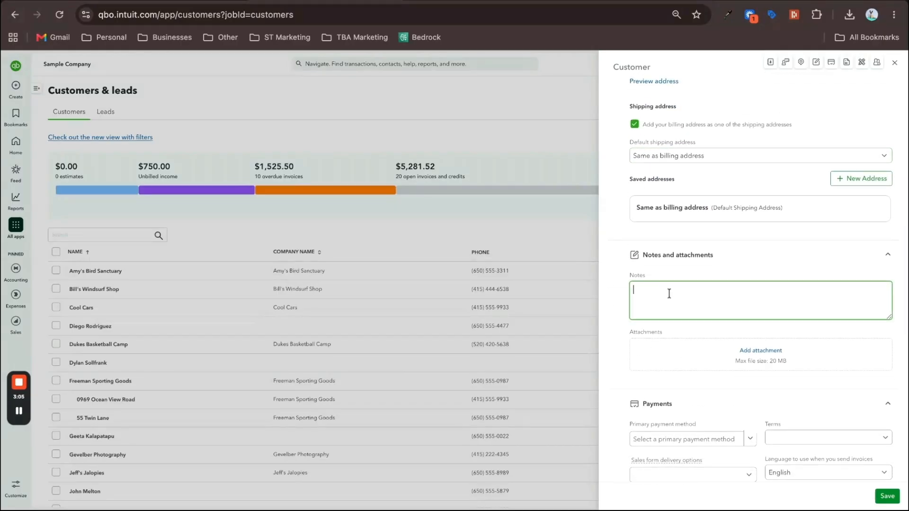
{"action": "type", "text": "John SMith"}
{"action": "key", "text": "Return"}
{"action": "key", "text": "BackSpace"}
{"action": "key", "text": "BackSpace"}
{"action": "key", "text": "BackSpace"}
{"action": "key", "text": "BackSpace"}
{"action": "type", "text": "mith"}
{"action": "left_click", "coordinate": [695, 277]}
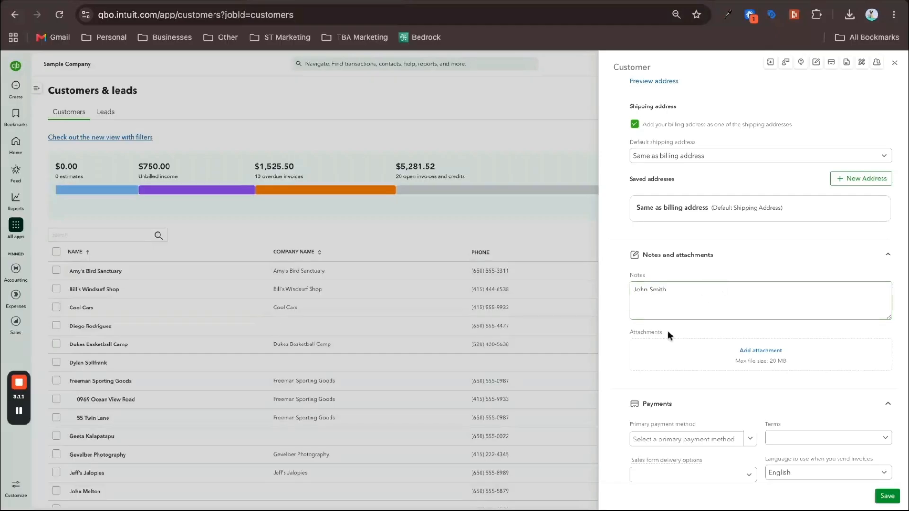
Fill in the customer's email address in the name and contact details
{"action": "scroll", "coordinate": [625, 260], "scroll_direction": "up", "scroll_amount": 10}
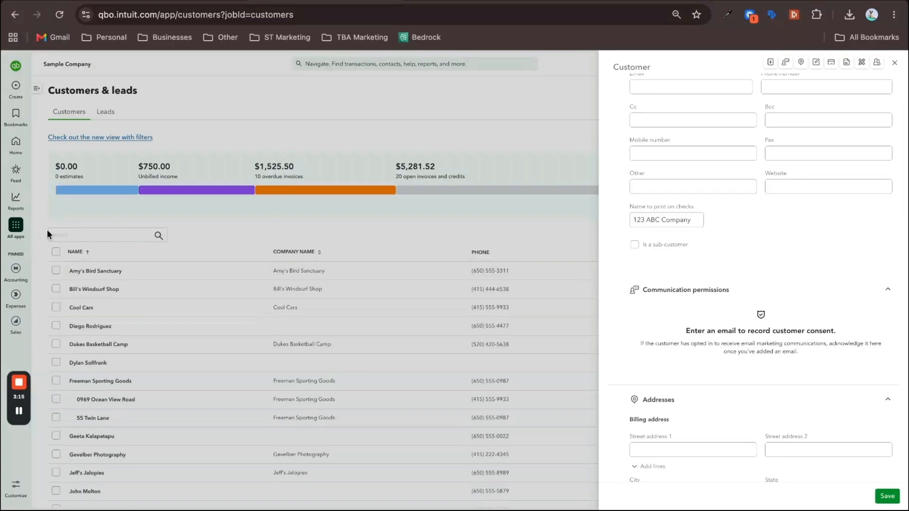
{"action": "scroll", "coordinate": [668, 185], "scroll_direction": "up", "scroll_amount": 3}
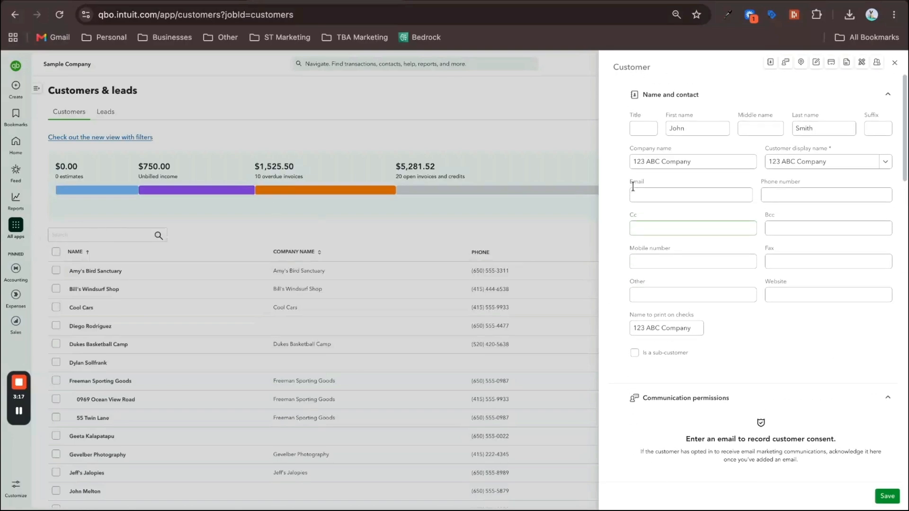
{"action": "left_click", "coordinate": [669, 185]}
{"action": "type", "text": "john@"}
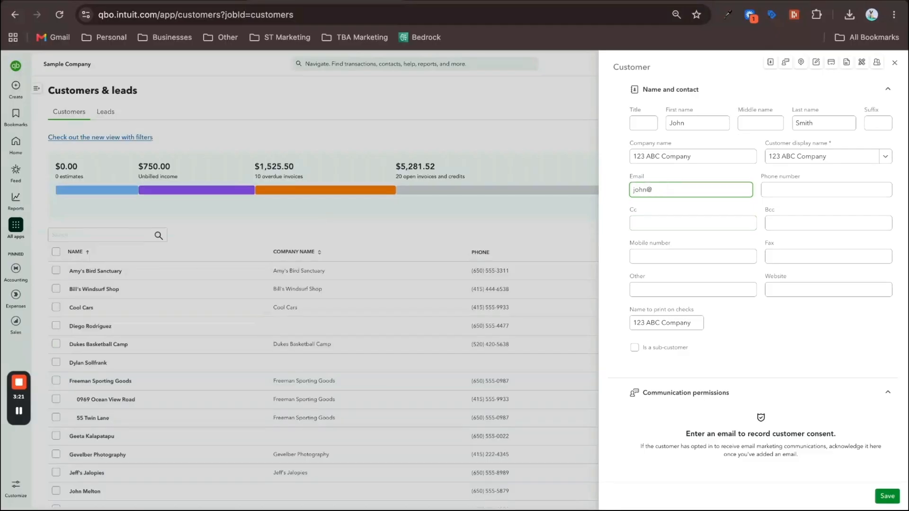
{"action": "type", "text": "123abc.com"}
Fill in the customer's phone number, leaving the Bcc field empty
{"action": "left_click", "coordinate": [803, 188]}
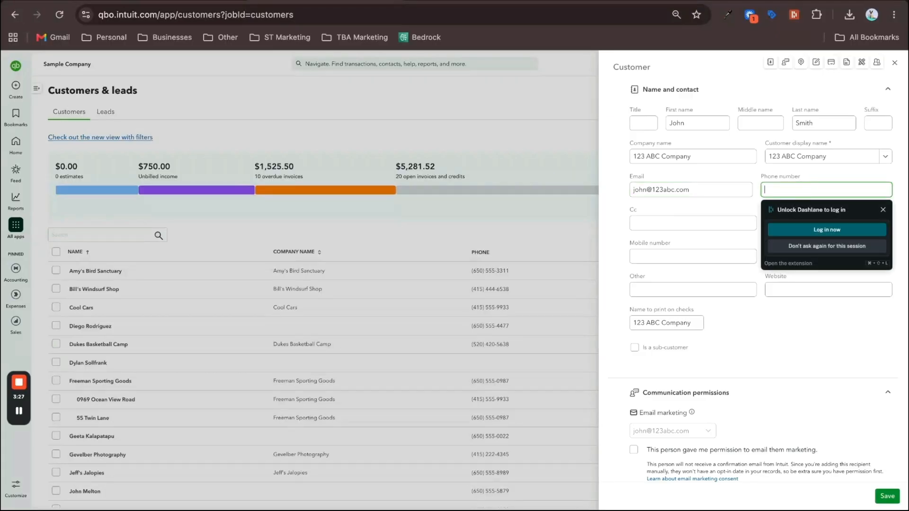
{"action": "type", "text": "999-999-9"}
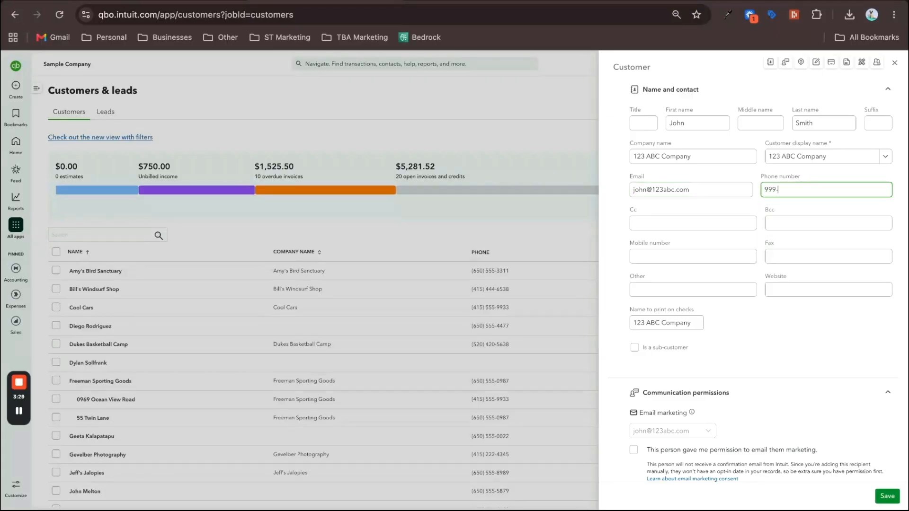
{"action": "type", "text": "999"}
{"action": "left_click", "coordinate": [809, 222]}
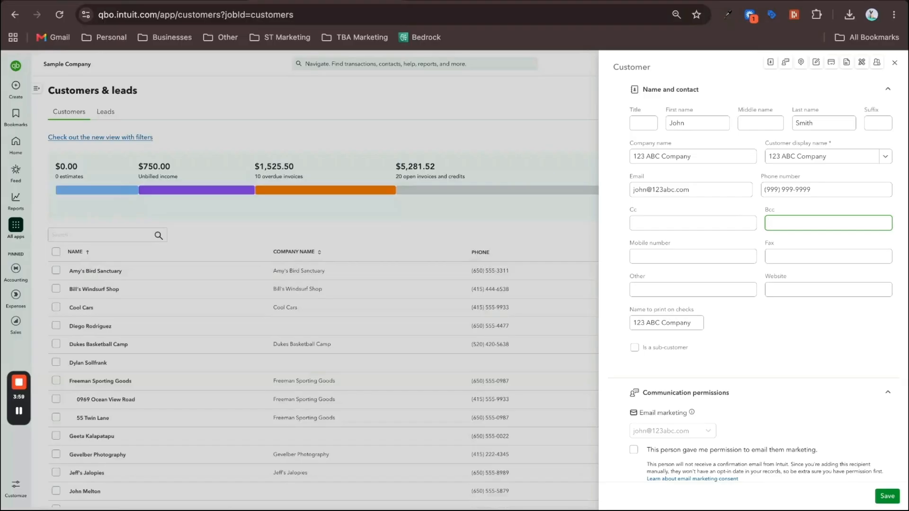
{"action": "left_click", "coordinate": [609, 228]}
Mark the customer as a sub-customer to browse the available parent customers, and clear the sub-customer option again
{"action": "scroll", "coordinate": [753, 281], "scroll_direction": "down", "scroll_amount": 2}
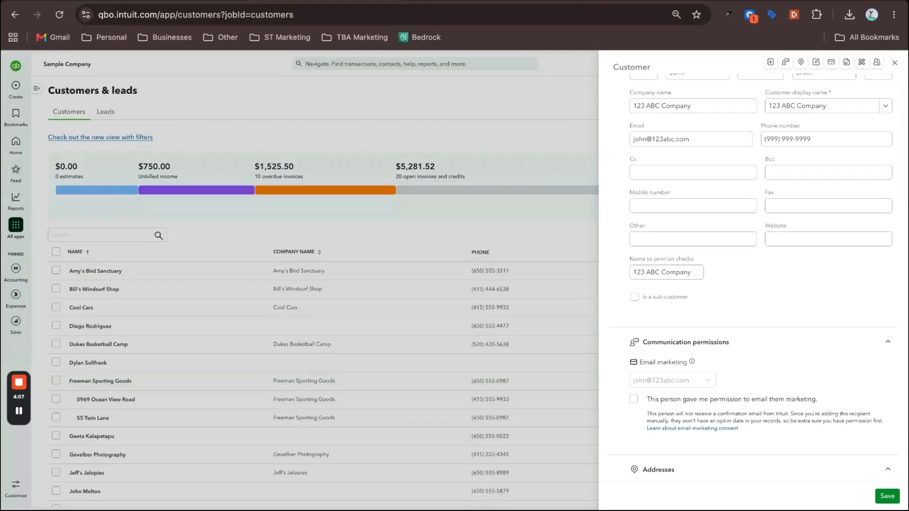
{"action": "scroll", "coordinate": [758, 267], "scroll_direction": "up", "scroll_amount": 2}
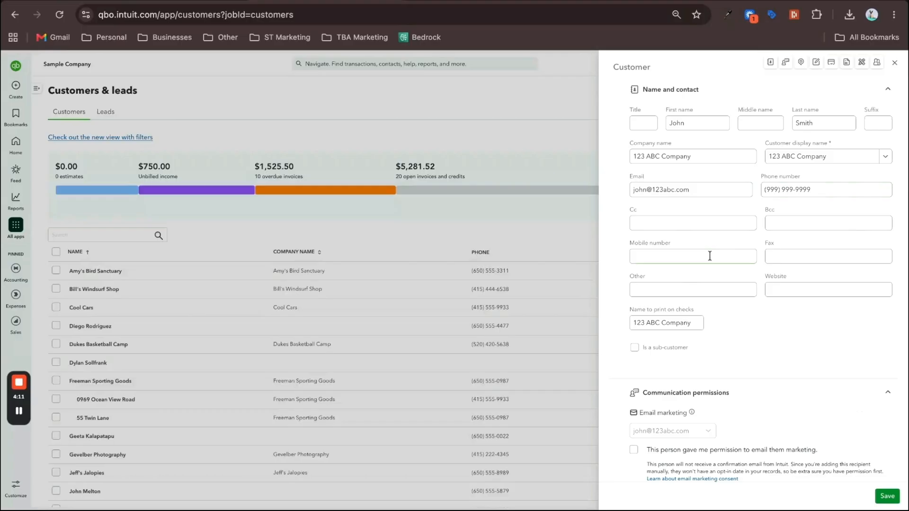
{"action": "scroll", "coordinate": [709, 256], "scroll_direction": "down", "scroll_amount": 2}
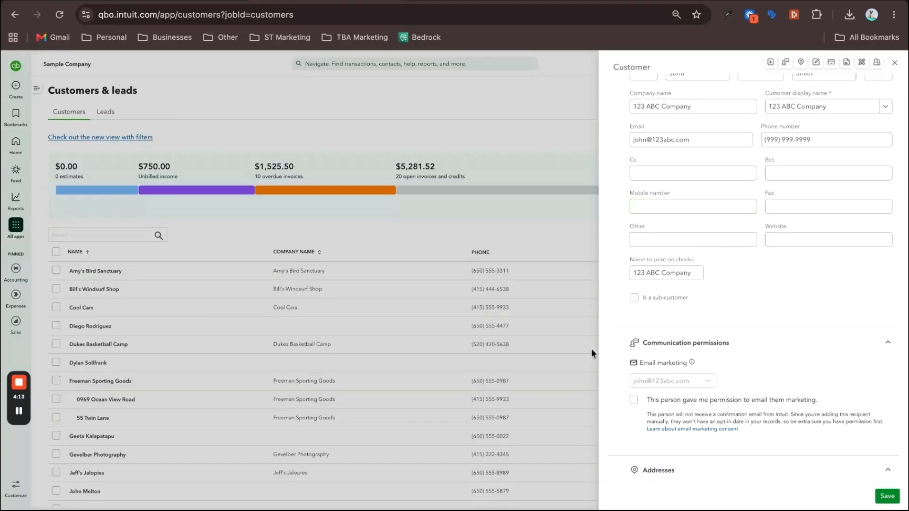
{"action": "scroll", "coordinate": [796, 328], "scroll_direction": "down", "scroll_amount": 4}
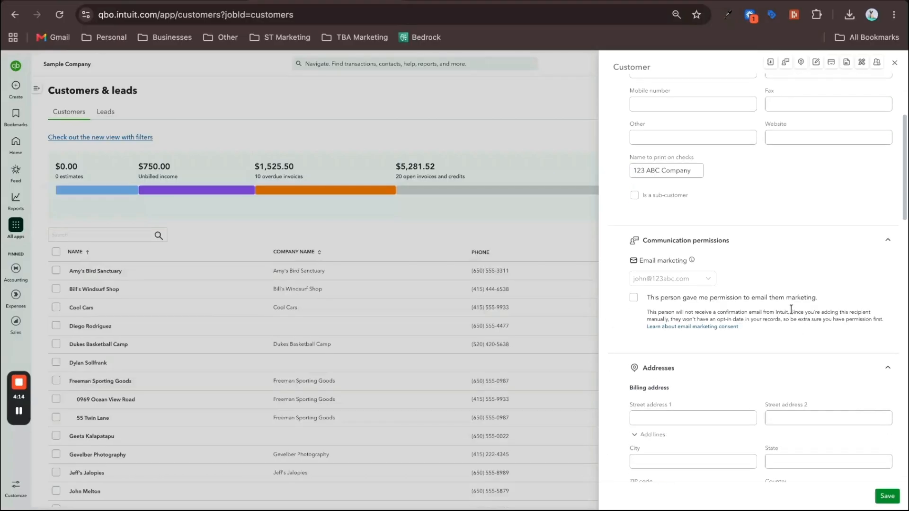
{"action": "left_click", "coordinate": [635, 196]}
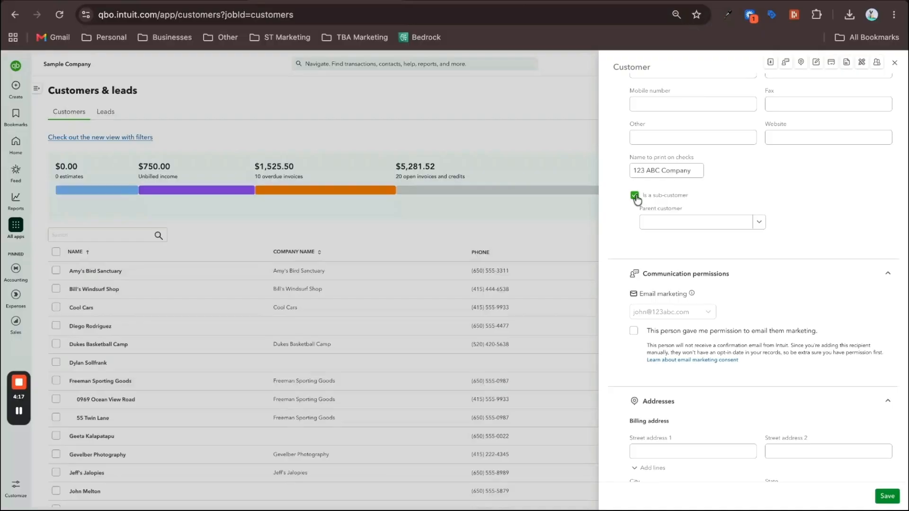
{"action": "left_click", "coordinate": [710, 224]}
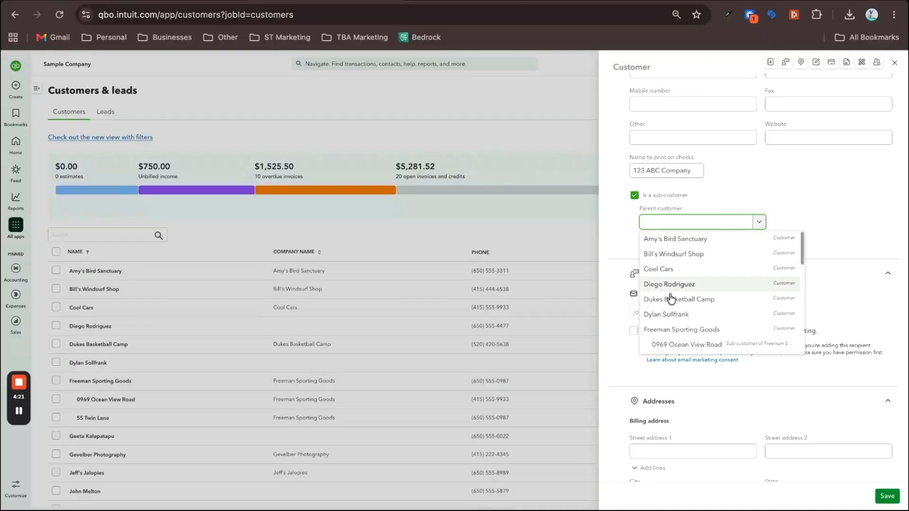
{"action": "scroll", "coordinate": [671, 315], "scroll_direction": "down", "scroll_amount": 3}
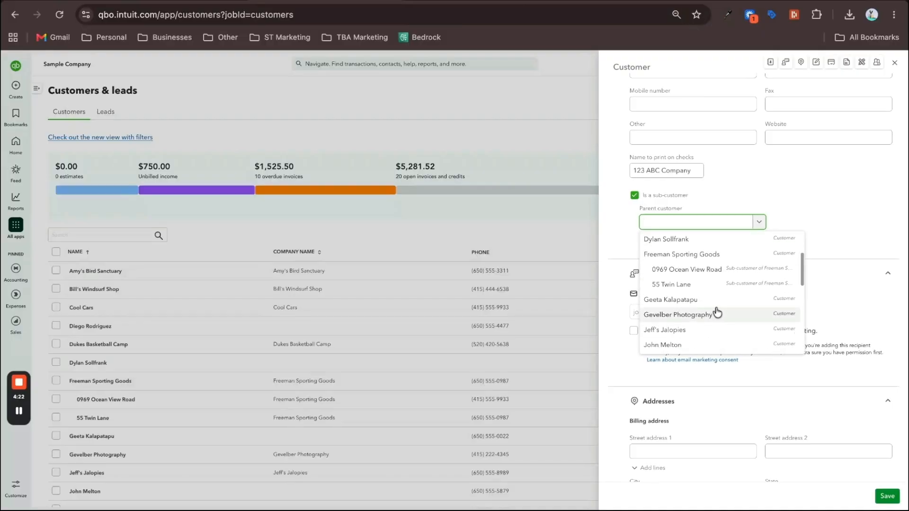
{"action": "left_click", "coordinate": [635, 197]}
{"action": "scroll", "coordinate": [615, 209], "scroll_direction": "up", "scroll_amount": 3}
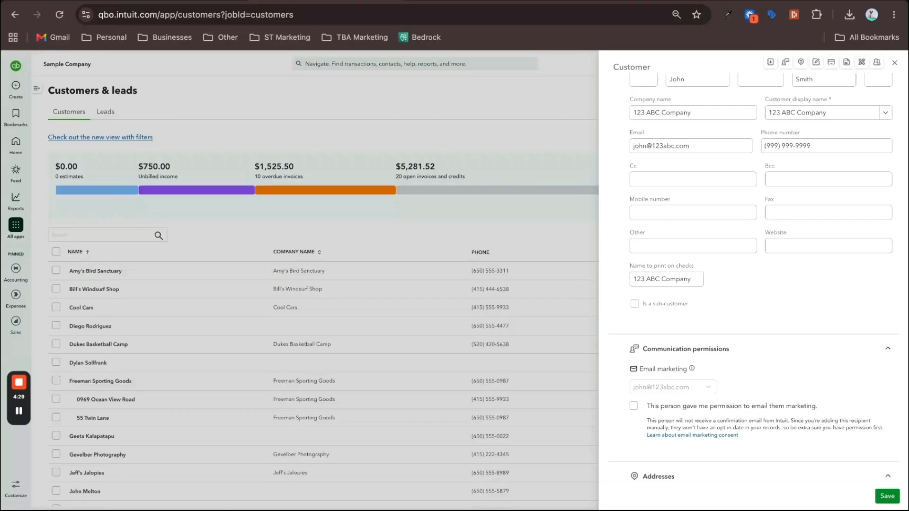
{"action": "scroll", "coordinate": [612, 228], "scroll_direction": "up", "scroll_amount": 1}
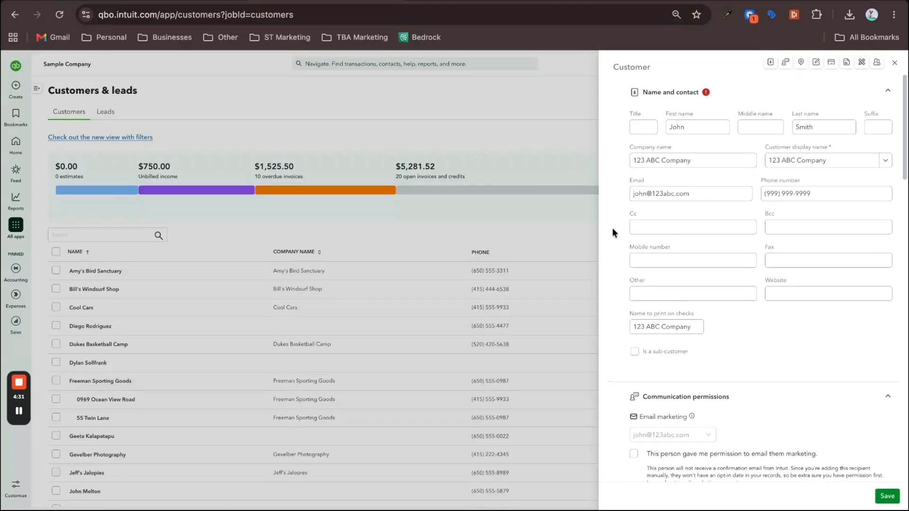
{"action": "left_click", "coordinate": [795, 164]}
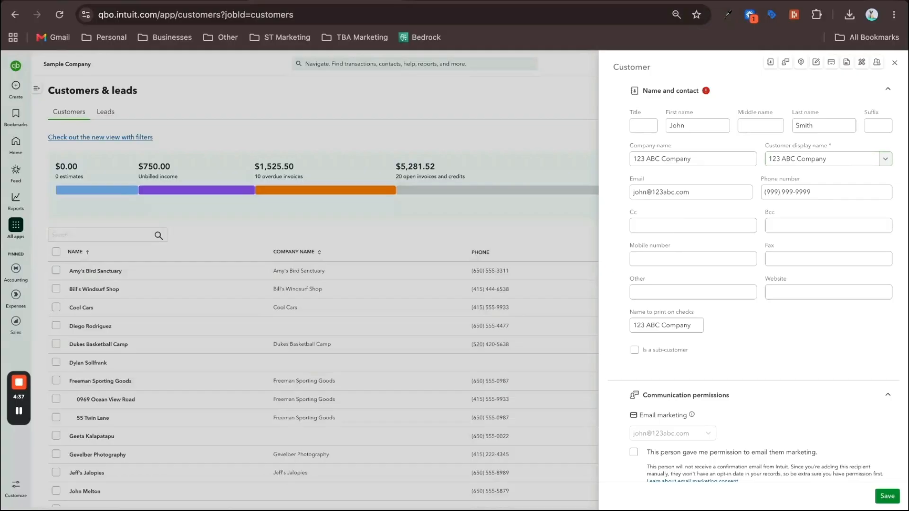
{"action": "scroll", "coordinate": [613, 286], "scroll_direction": "down", "scroll_amount": 1}
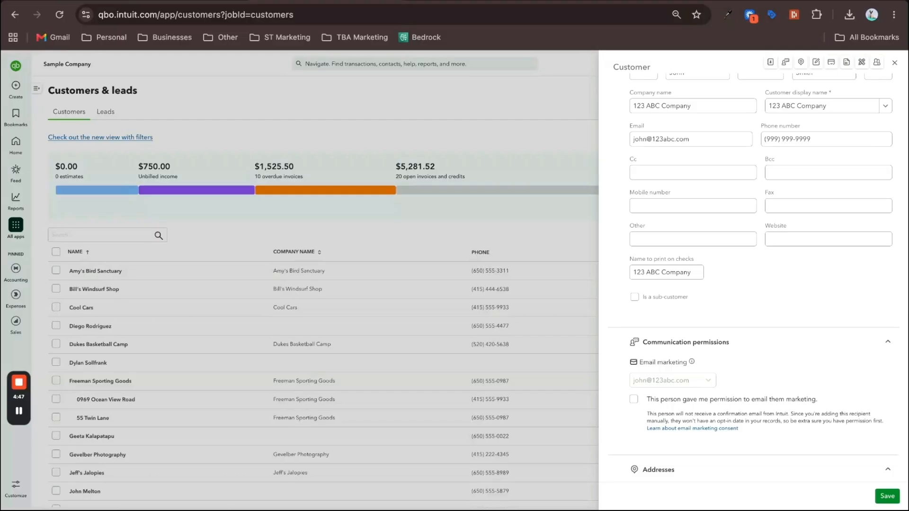
Fill in the first street address line of the customer's billing address
{"action": "scroll", "coordinate": [753, 284], "scroll_direction": "down", "scroll_amount": 5}
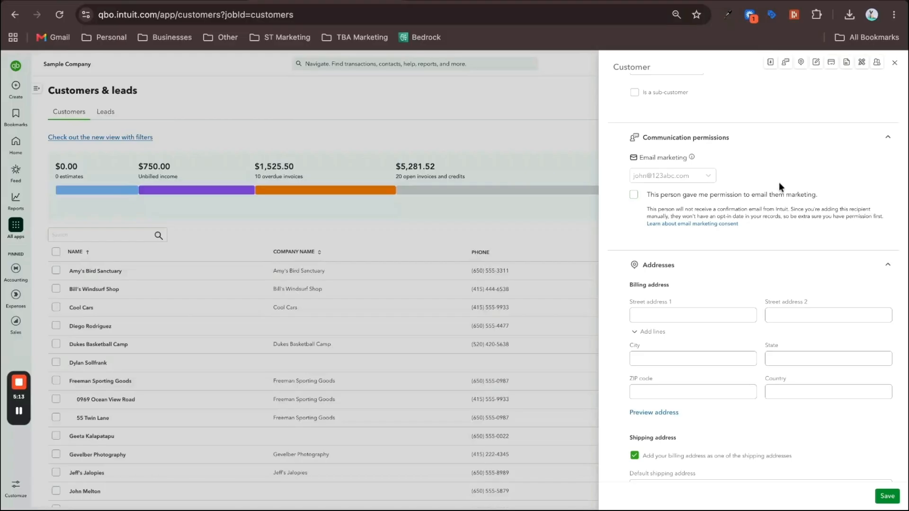
{"action": "scroll", "coordinate": [710, 189], "scroll_direction": "down", "scroll_amount": 3}
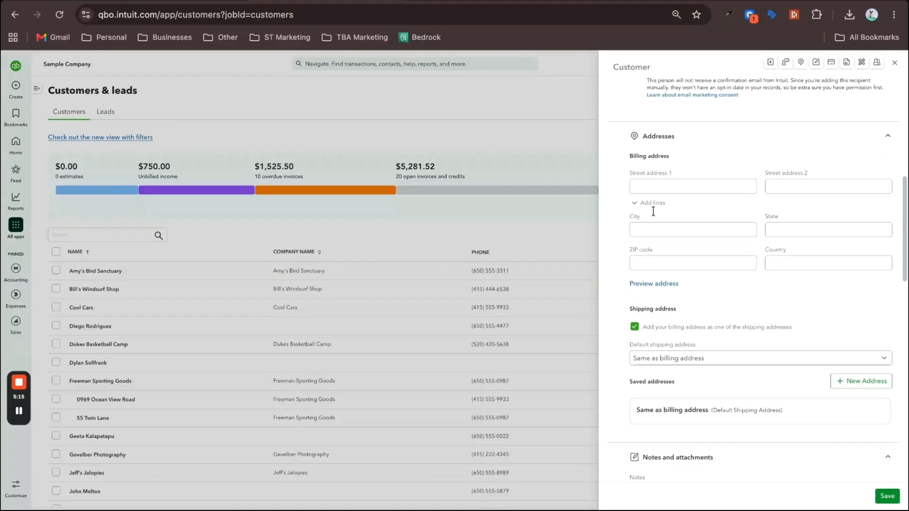
{"action": "left_click", "coordinate": [648, 194]}
{"action": "left_click", "coordinate": [603, 175]}
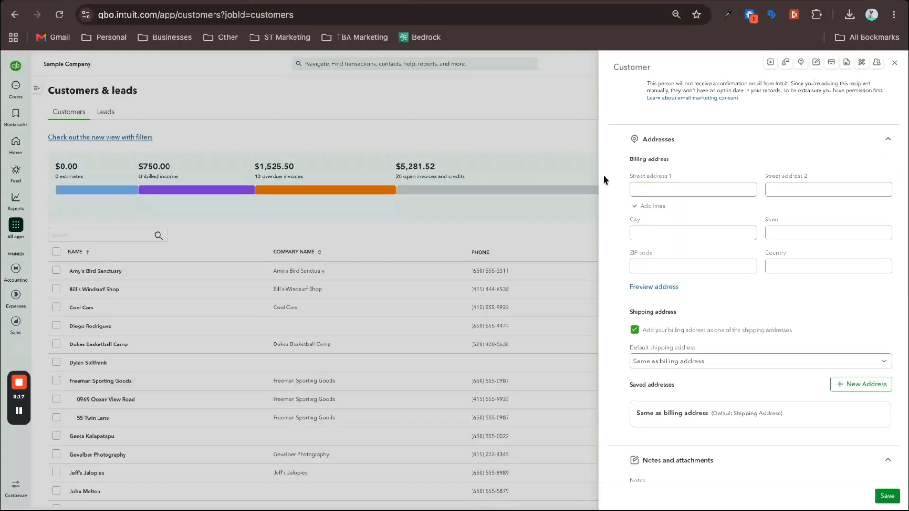
{"action": "left_click", "coordinate": [663, 190]}
{"action": "type", "text": "1234"}
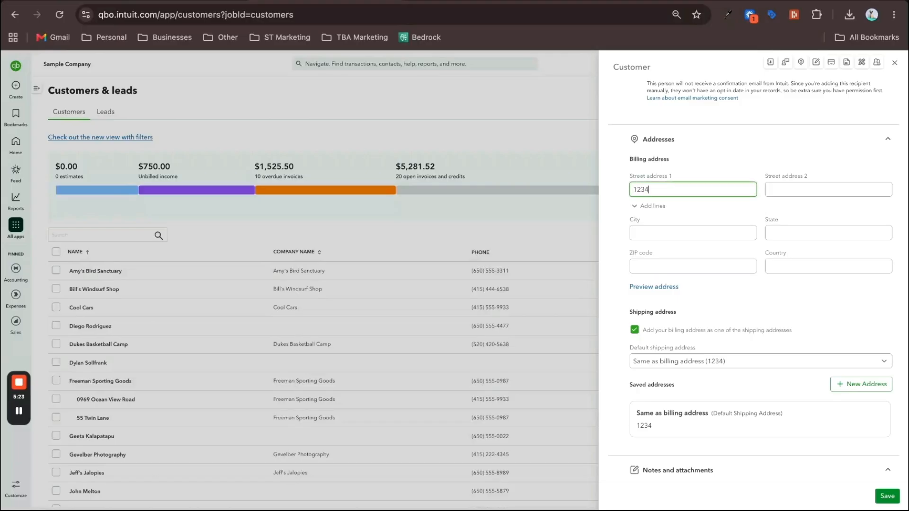
{"action": "type", "text": " Main St"}
{"action": "key", "text": "Tab"}
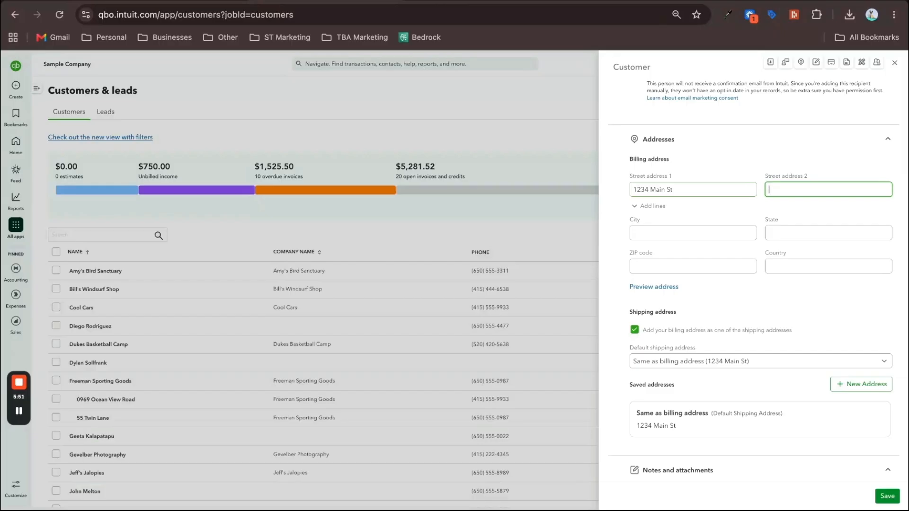
Complete the billing address with the customer's city, state and ZIP code, leaving the second street line and country empty
{"action": "left_click", "coordinate": [631, 233]}
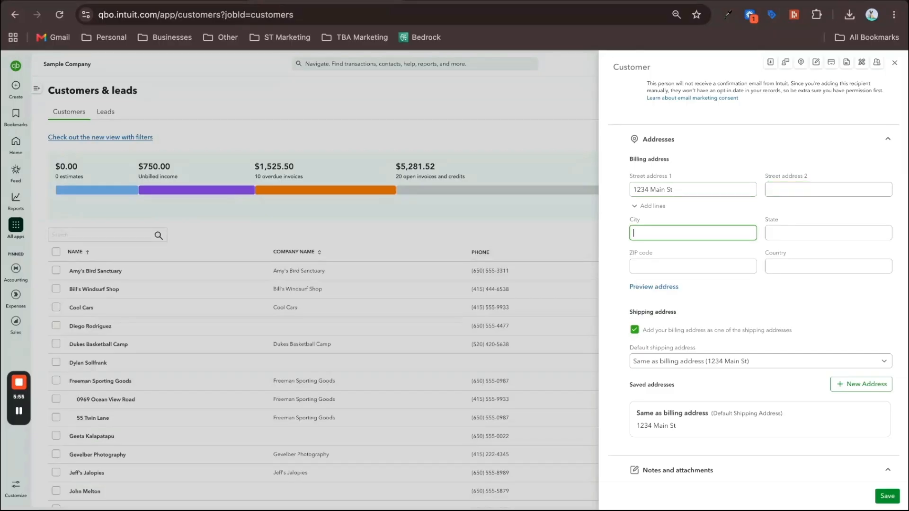
{"action": "type", "text": "C"}
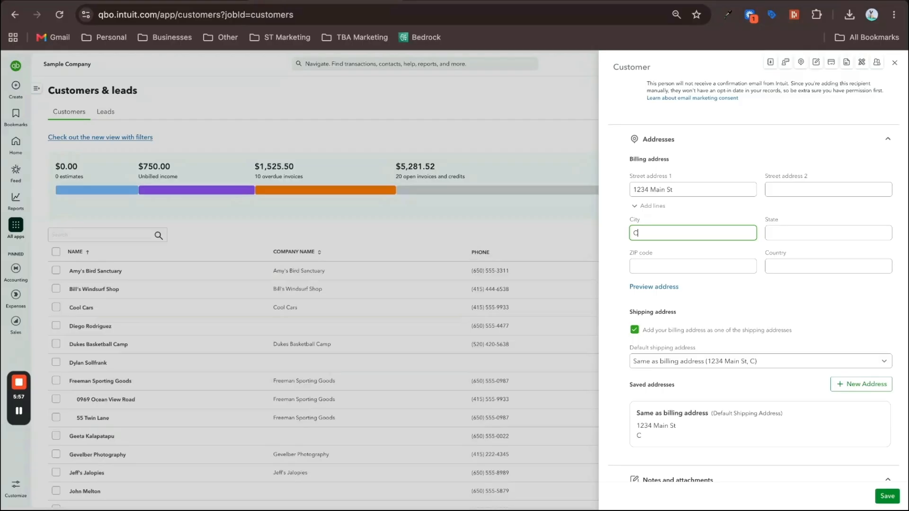
{"action": "type", "text": "olumbus"}
{"action": "key", "text": "Tab"}
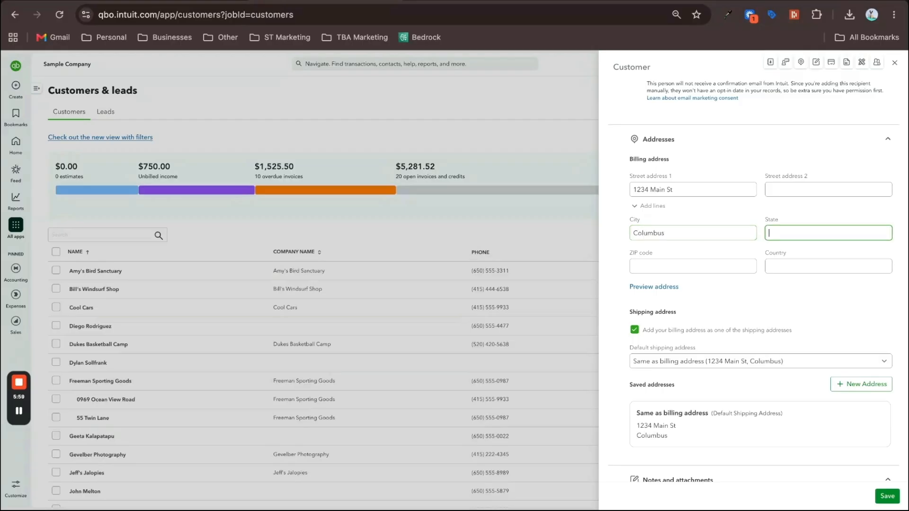
{"action": "type", "text": "OH"}
{"action": "key", "text": "Tab"}
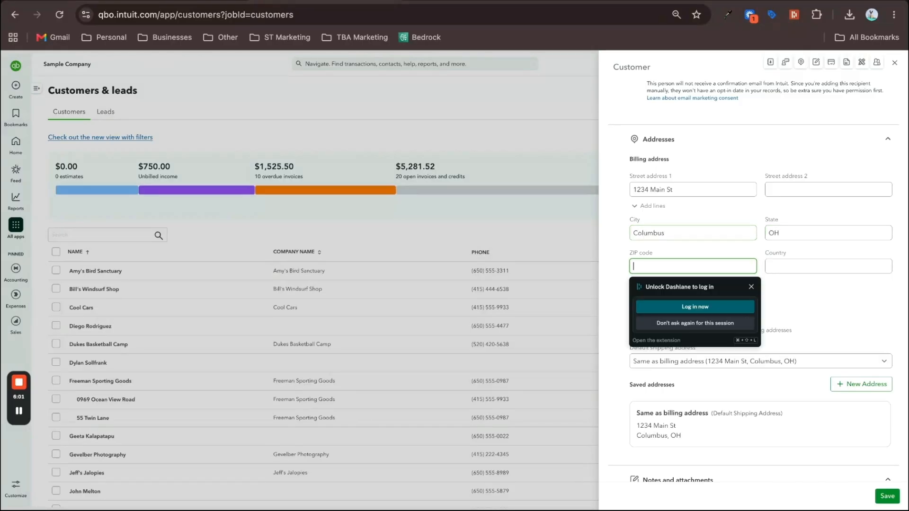
{"action": "type", "text": "90639"}
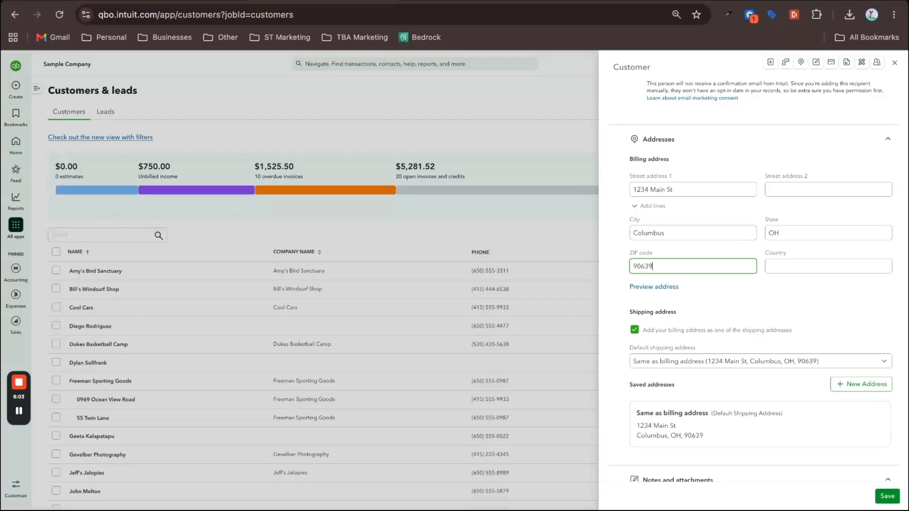
{"action": "left_click", "coordinate": [622, 276]}
Check the customer's shipping address settings and the saved default shipping address against the billing address
{"action": "scroll", "coordinate": [622, 275], "scroll_direction": "down", "scroll_amount": 2}
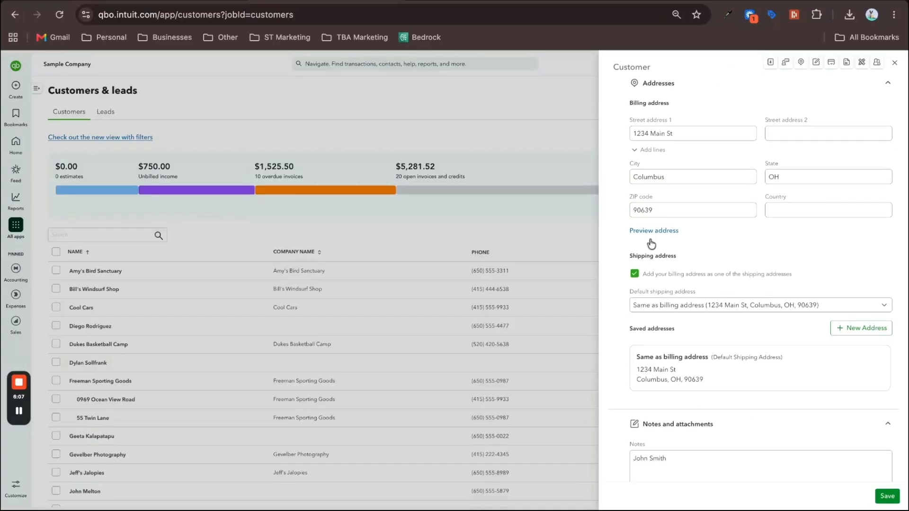
{"action": "scroll", "coordinate": [609, 286], "scroll_direction": "down", "scroll_amount": 2}
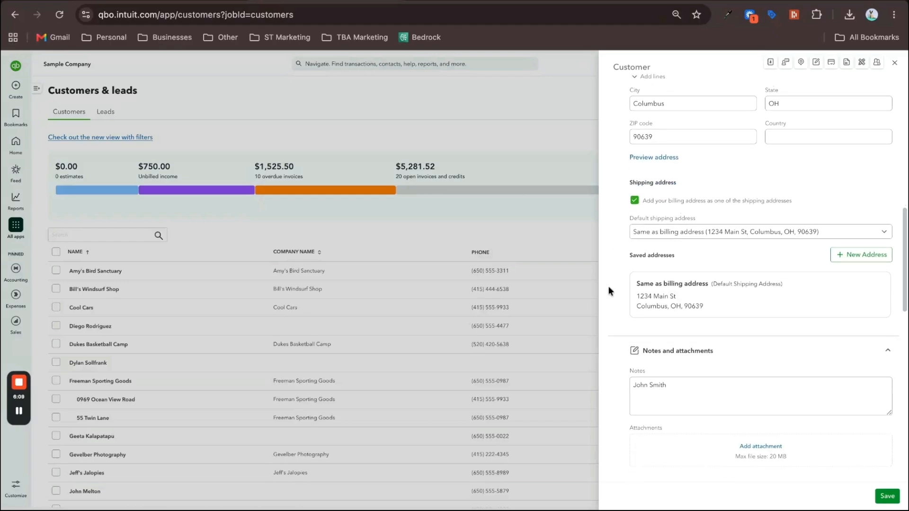
{"action": "scroll", "coordinate": [782, 312], "scroll_direction": "up", "scroll_amount": 3}
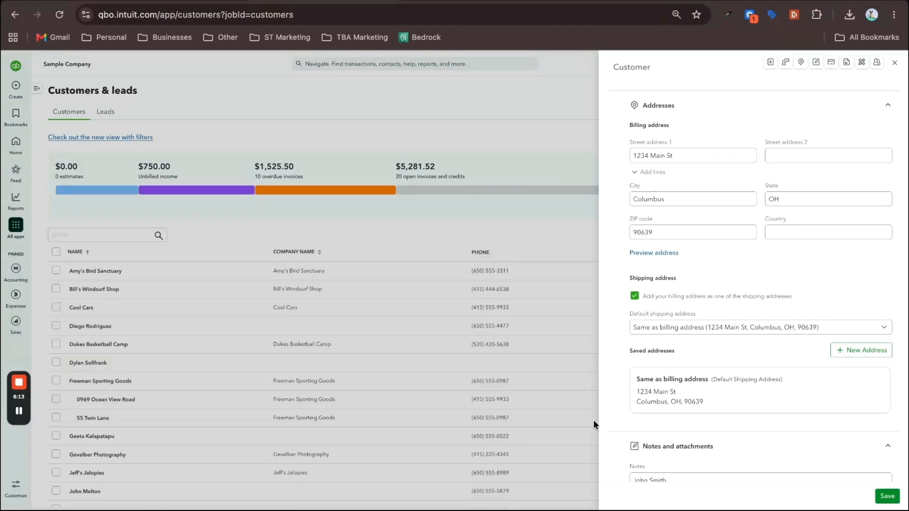
{"action": "scroll", "coordinate": [609, 433], "scroll_direction": "down", "scroll_amount": 2}
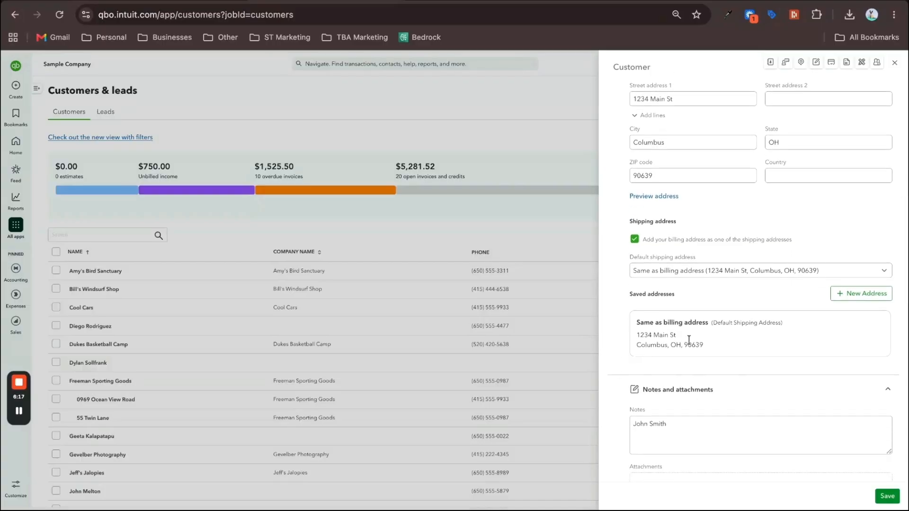
{"action": "scroll", "coordinate": [618, 240], "scroll_direction": "up", "scroll_amount": 2}
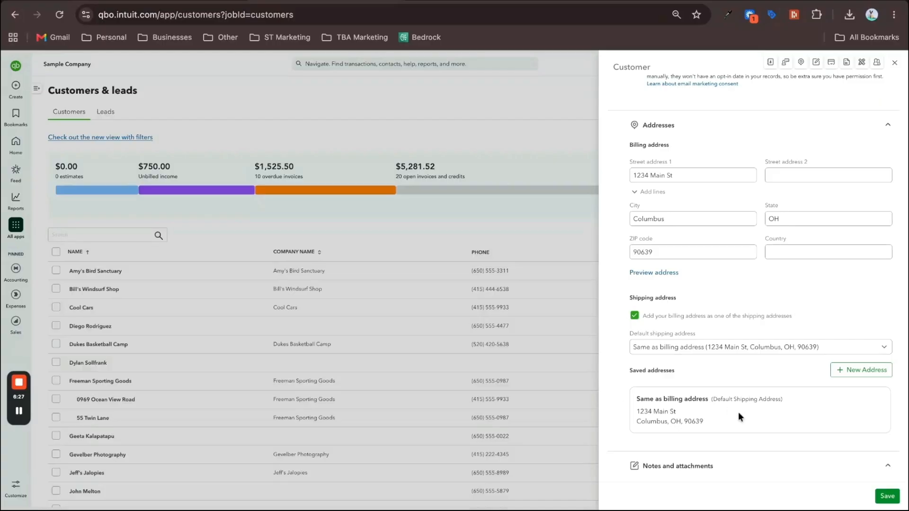
{"action": "scroll", "coordinate": [675, 411], "scroll_direction": "down", "scroll_amount": 2}
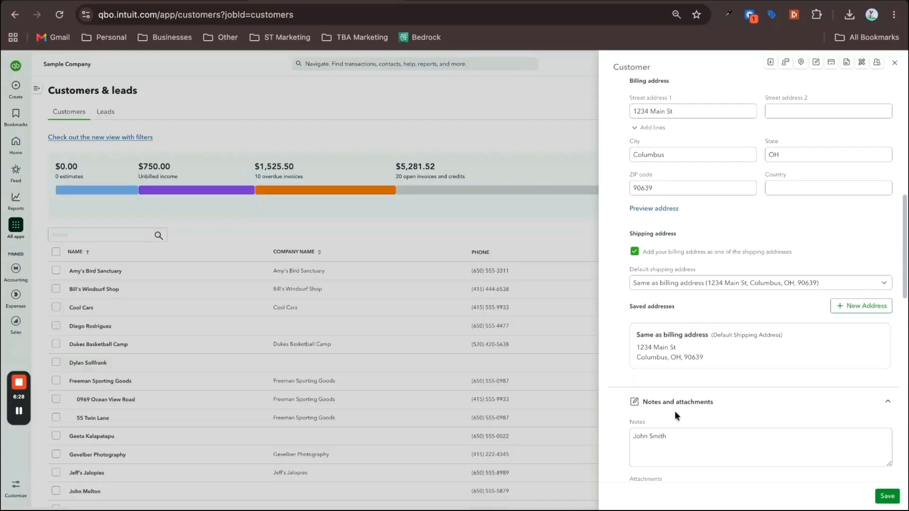
{"action": "triple_click", "coordinate": [636, 331]}
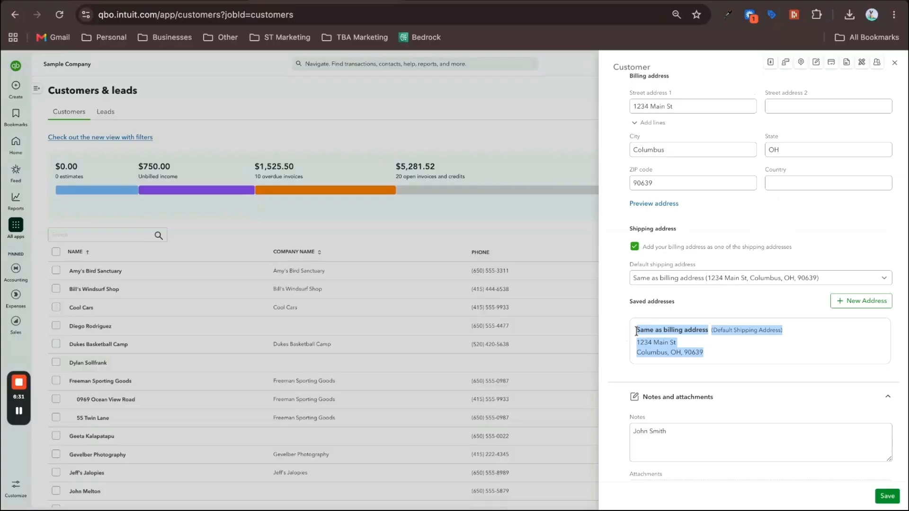
{"action": "left_click", "coordinate": [619, 334]}
Look over the customer's notes, name and contact details, payment settings and additional info, including sales tax
{"action": "scroll", "coordinate": [619, 334], "scroll_direction": "down", "scroll_amount": 5}
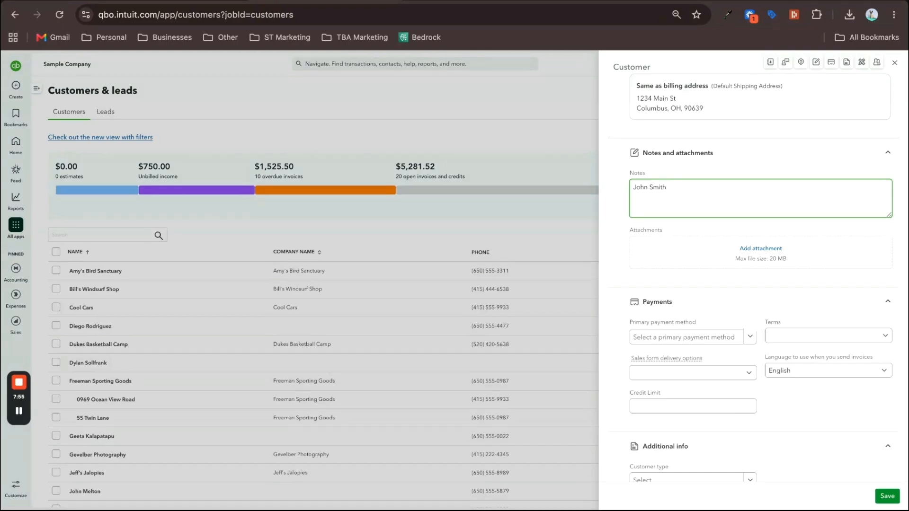
{"action": "scroll", "coordinate": [613, 112], "scroll_direction": "up", "scroll_amount": 10}
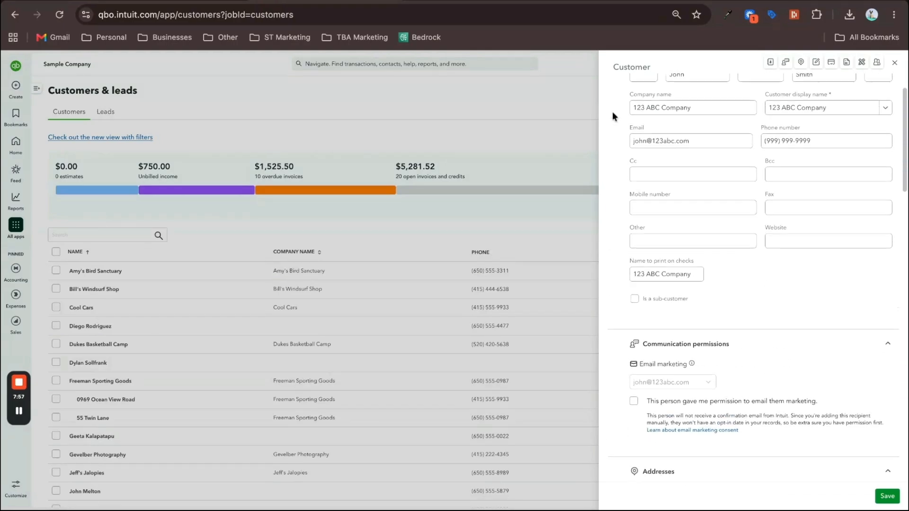
{"action": "scroll", "coordinate": [612, 112], "scroll_direction": "up", "scroll_amount": 2}
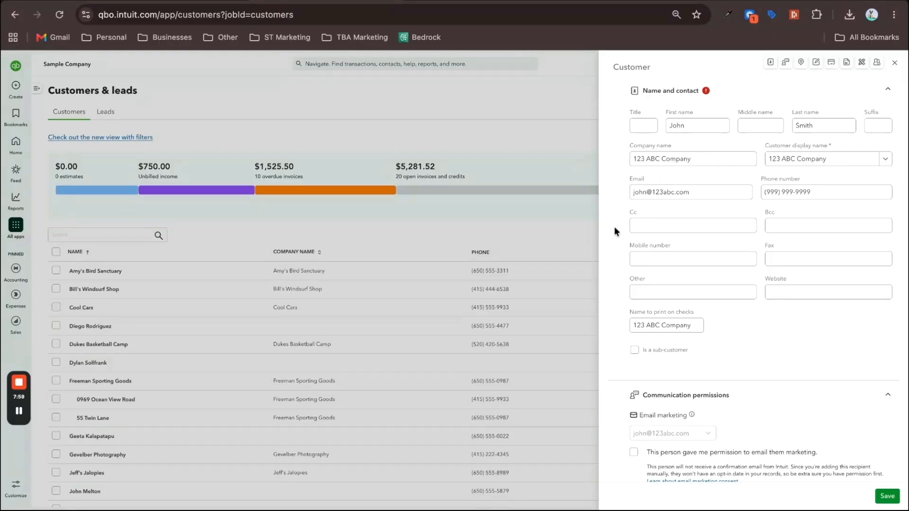
{"action": "scroll", "coordinate": [615, 320], "scroll_direction": "down", "scroll_amount": 12}
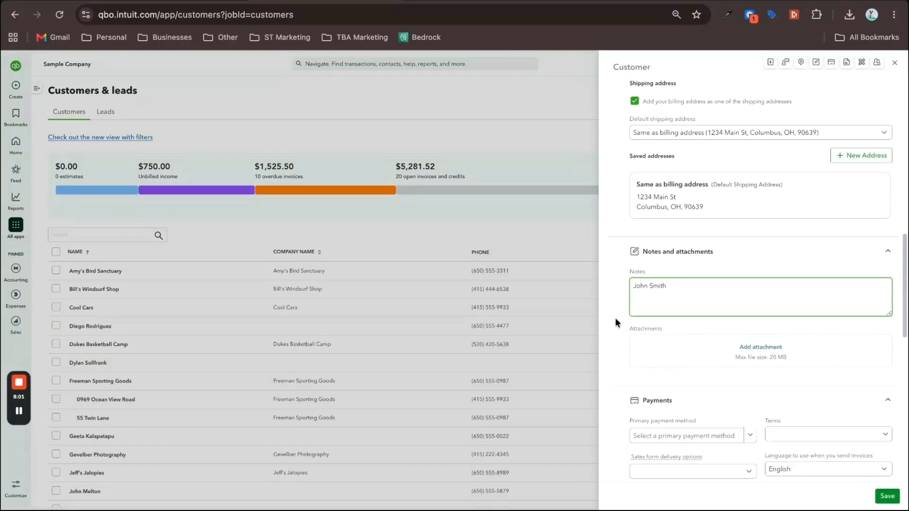
{"action": "scroll", "coordinate": [615, 318], "scroll_direction": "down", "scroll_amount": 2}
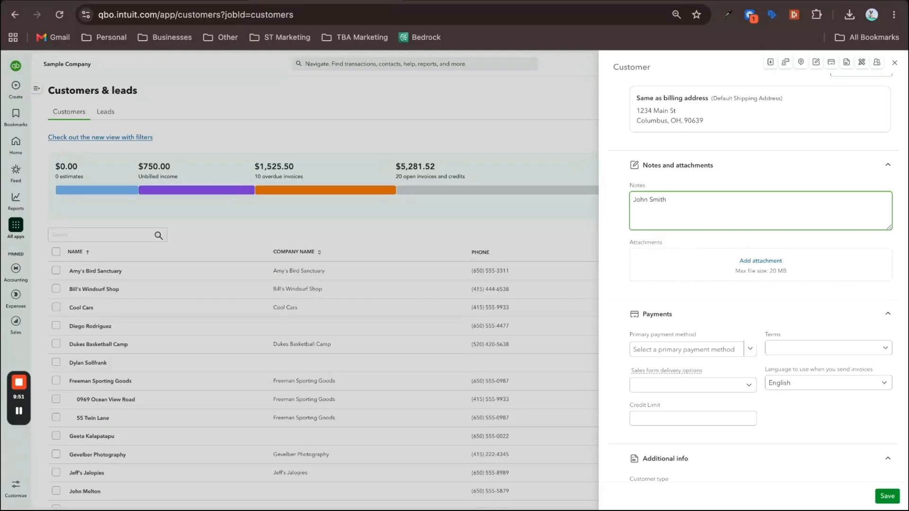
{"action": "scroll", "coordinate": [624, 244], "scroll_direction": "down", "scroll_amount": 3}
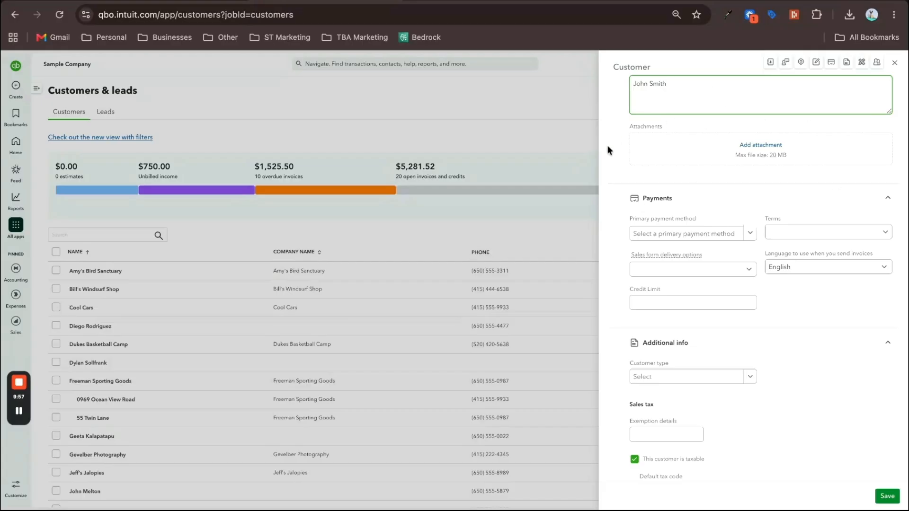
{"action": "scroll", "coordinate": [609, 142], "scroll_direction": "down", "scroll_amount": 3}
{"action": "scroll", "coordinate": [609, 142], "scroll_direction": "up", "scroll_amount": 1}
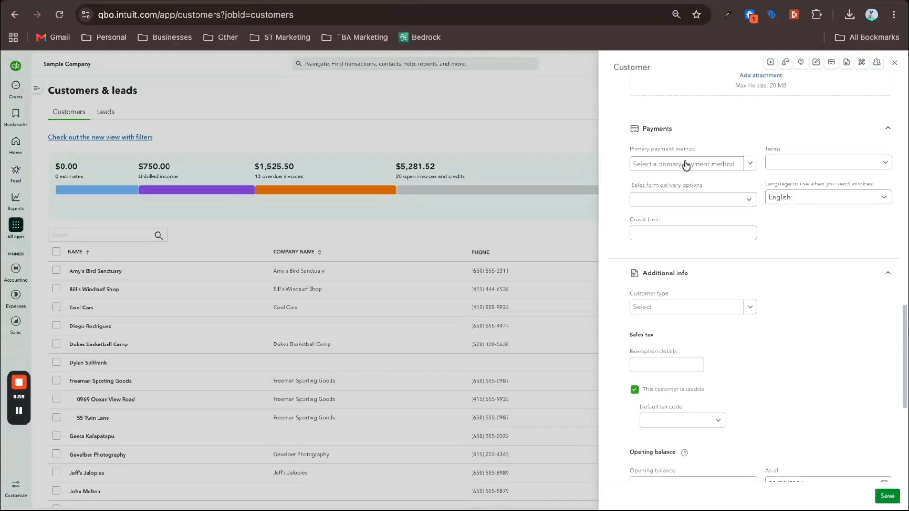
Set the customer's primary payment method to Check
{"action": "scroll", "coordinate": [611, 139], "scroll_direction": "up", "scroll_amount": 2}
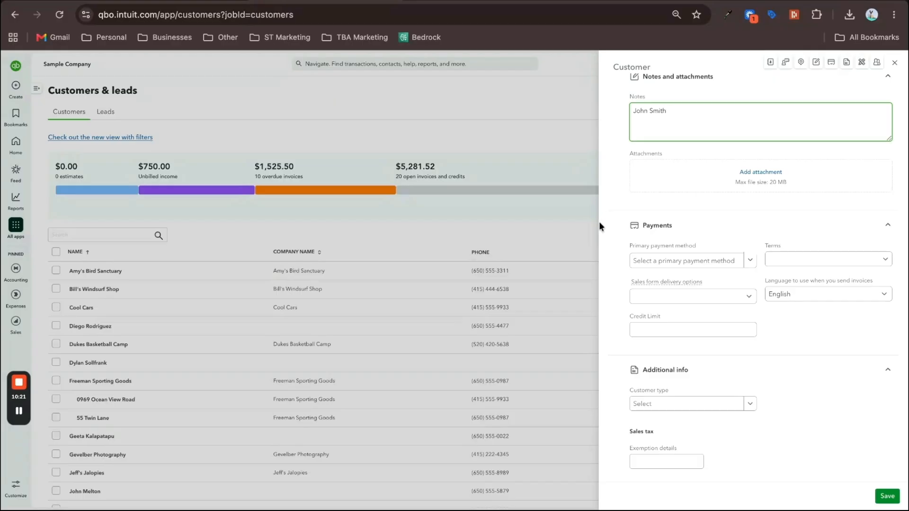
{"action": "scroll", "coordinate": [603, 240], "scroll_direction": "down", "scroll_amount": 1}
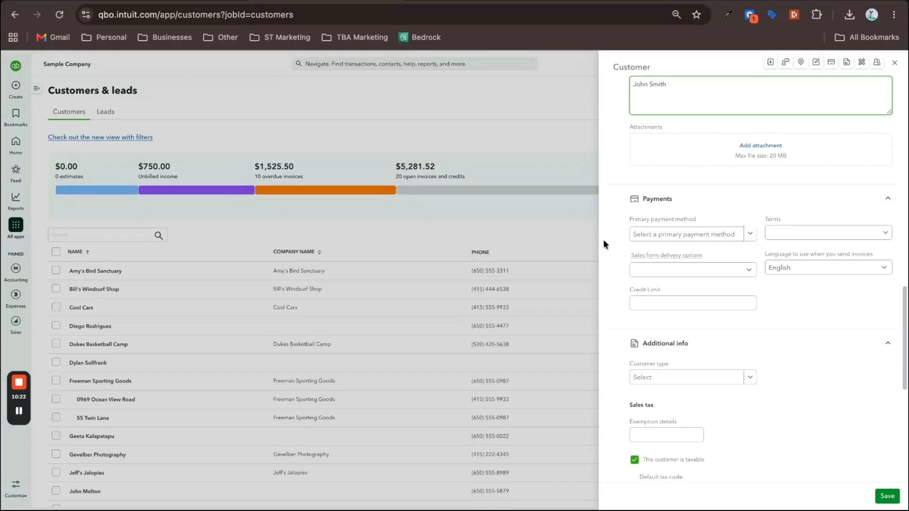
{"action": "left_click", "coordinate": [749, 237]}
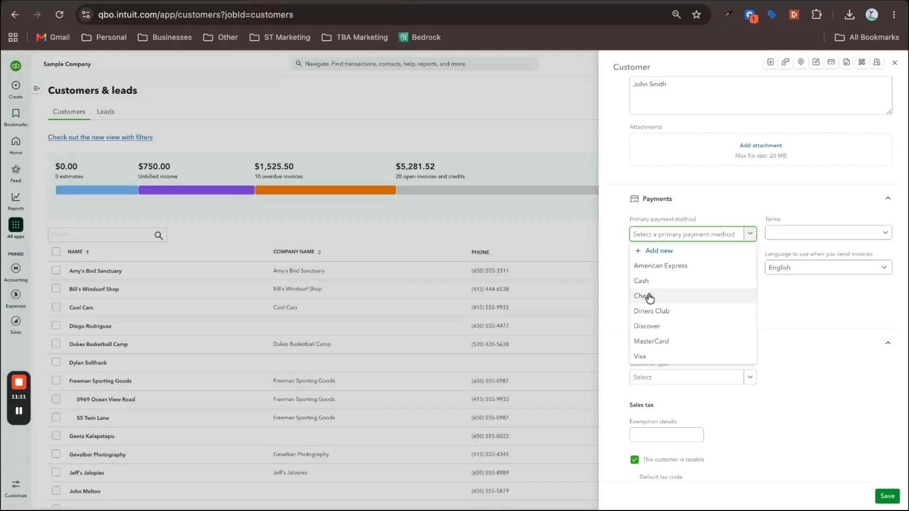
{"action": "left_click", "coordinate": [686, 302]}
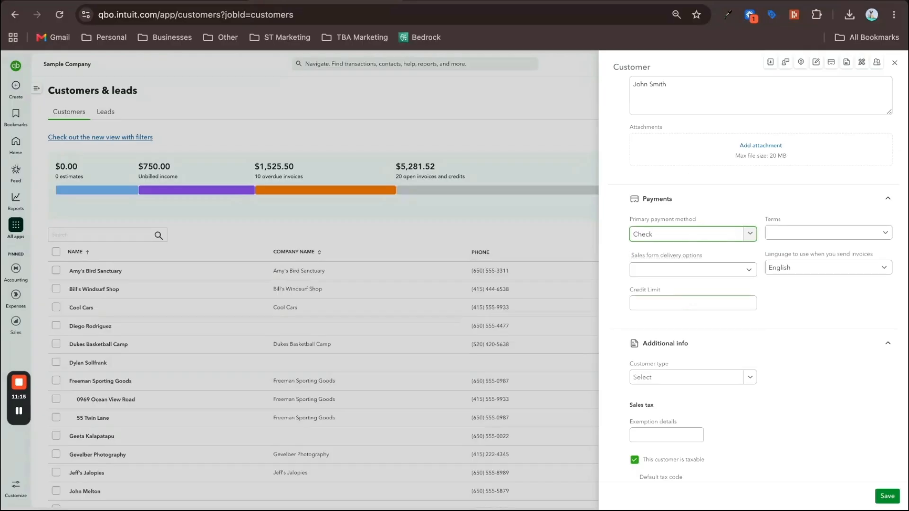
{"action": "left_click", "coordinate": [620, 272]}
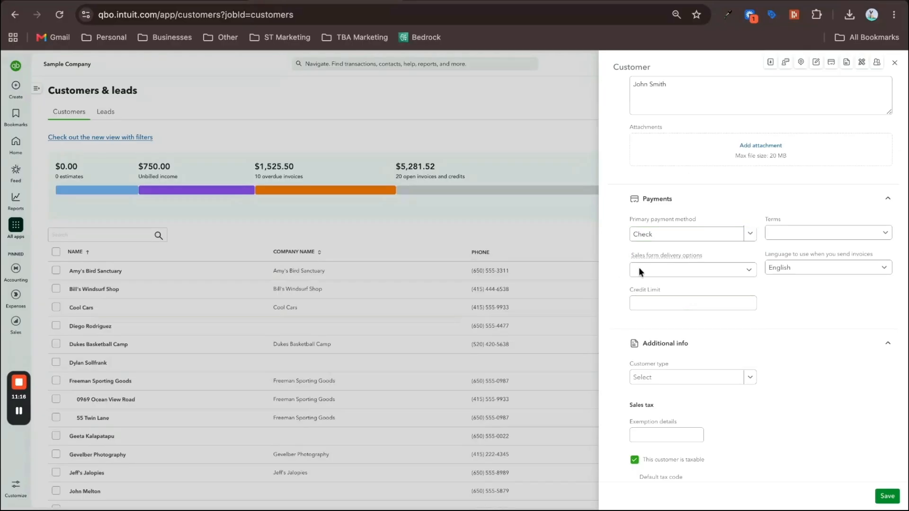
Review the available payment terms and the customer type choices, leaving both fields empty
{"action": "left_click", "coordinate": [822, 234]}
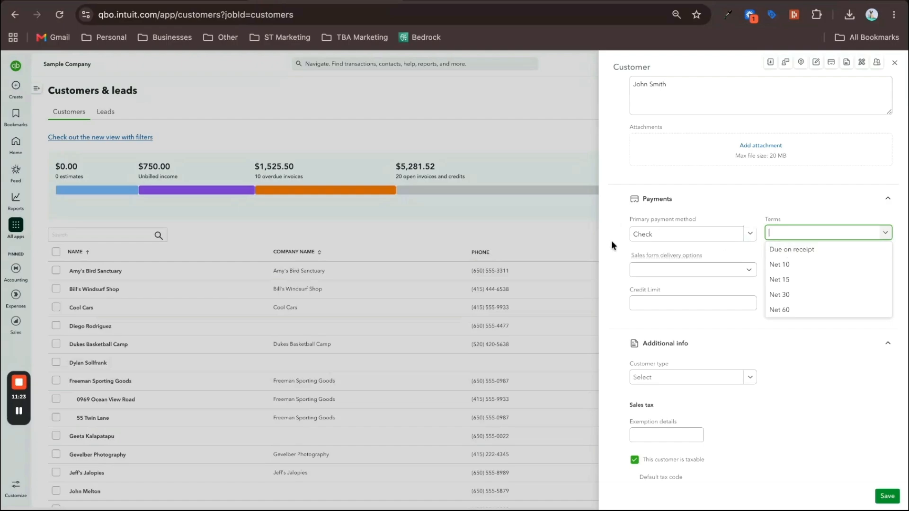
{"action": "left_click", "coordinate": [615, 280]}
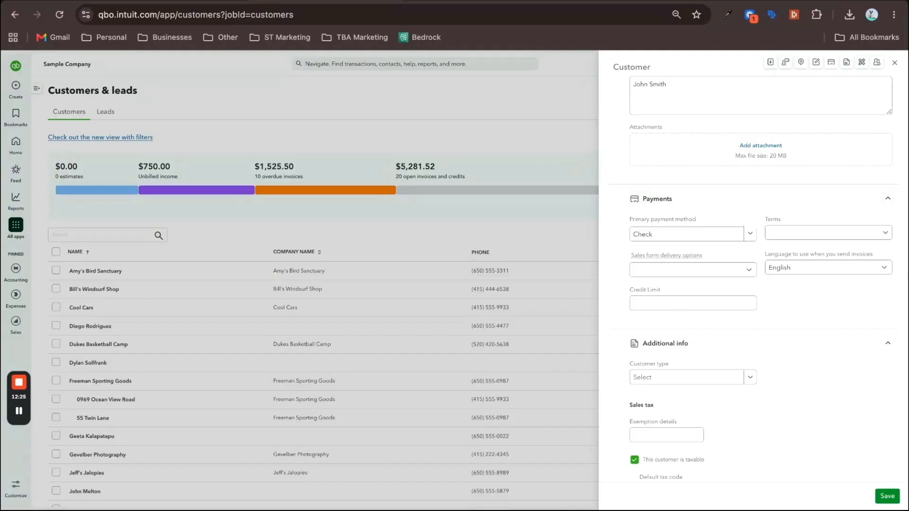
{"action": "scroll", "coordinate": [613, 331], "scroll_direction": "down", "scroll_amount": 4}
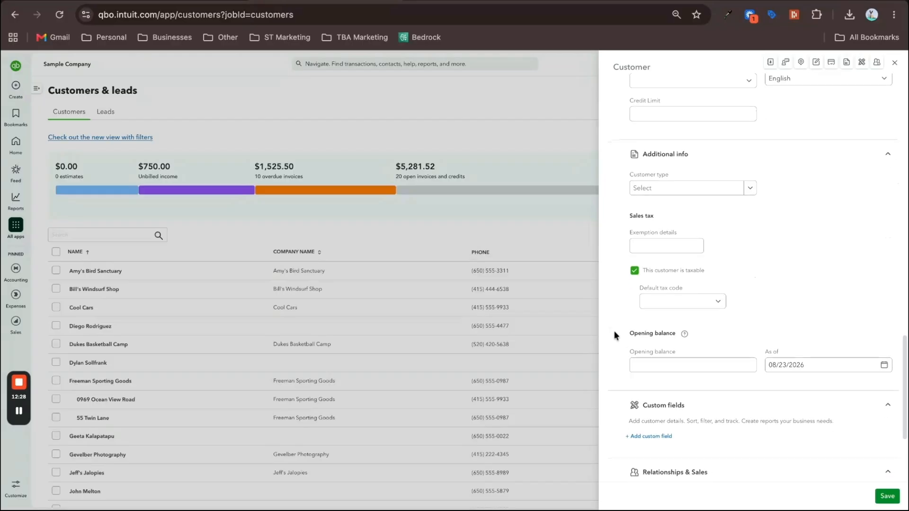
{"action": "left_click", "coordinate": [749, 189]}
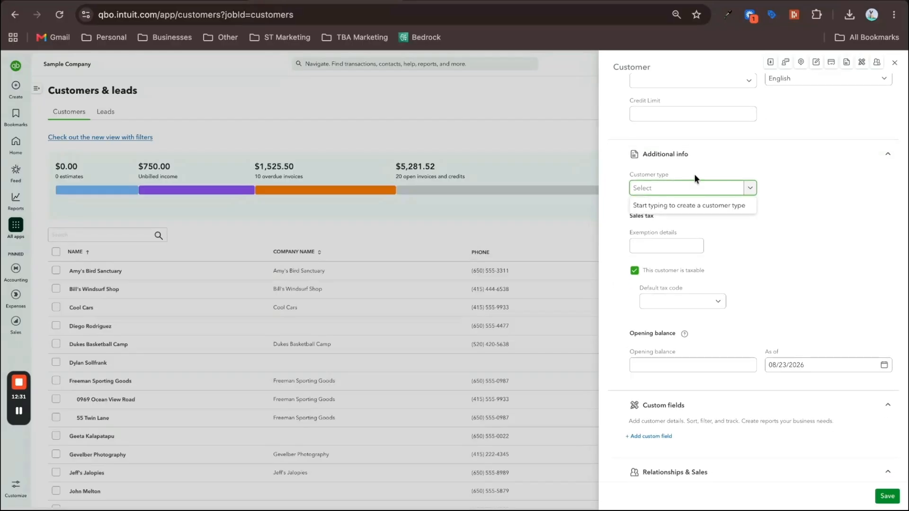
{"action": "left_click", "coordinate": [608, 214]}
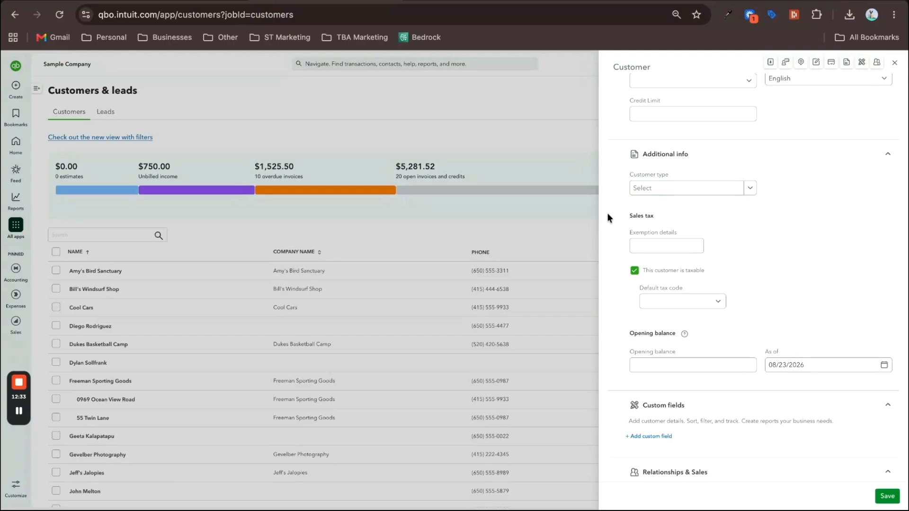
{"action": "left_click", "coordinate": [740, 191]}
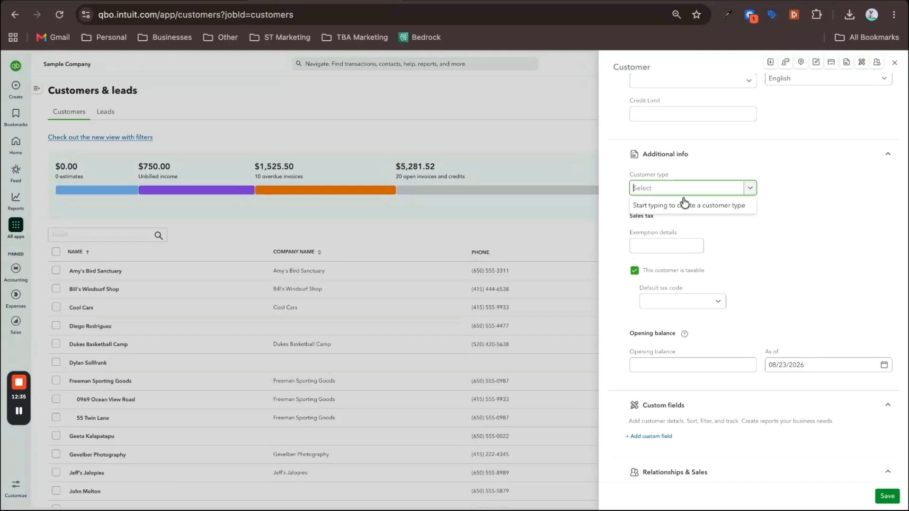
{"action": "left_click", "coordinate": [617, 229]}
Enter Non-Taxable as the customer's sales tax exemption details
{"action": "left_click", "coordinate": [662, 245]}
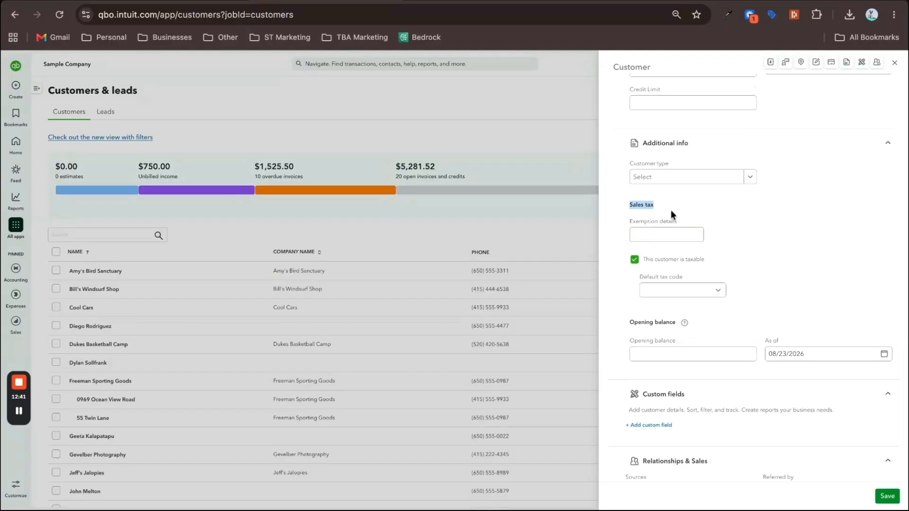
{"action": "left_click", "coordinate": [646, 236]}
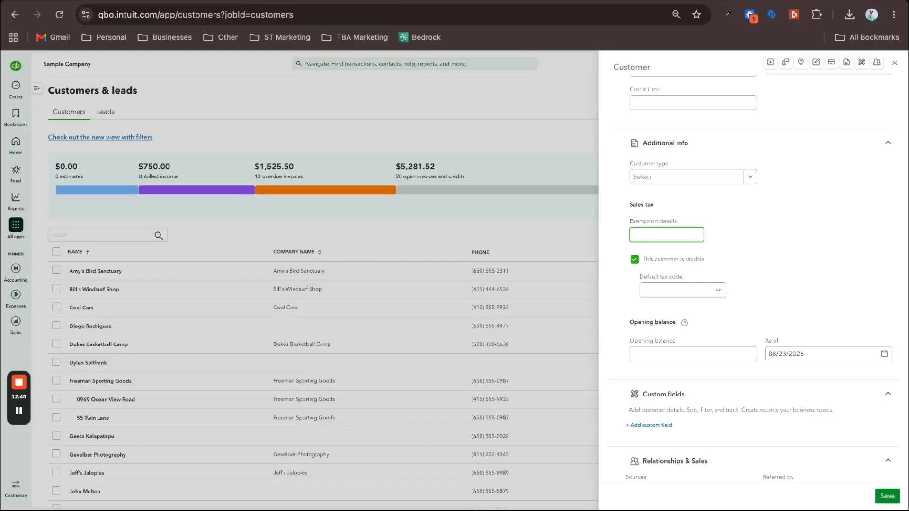
{"action": "type", "text": "Non-Taxable"}
{"action": "left_click", "coordinate": [611, 190]}
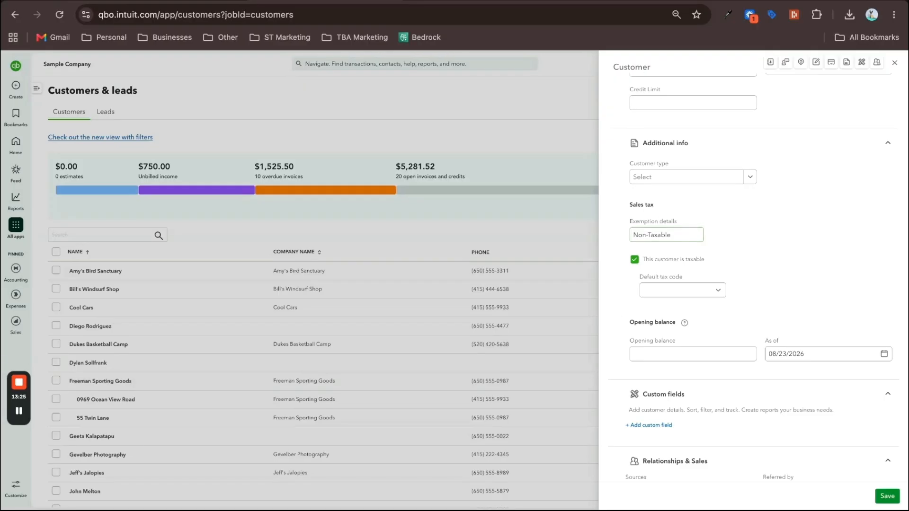
Replace the sales tax exemption details with Non-Profit
{"action": "triple_click", "coordinate": [684, 233]}
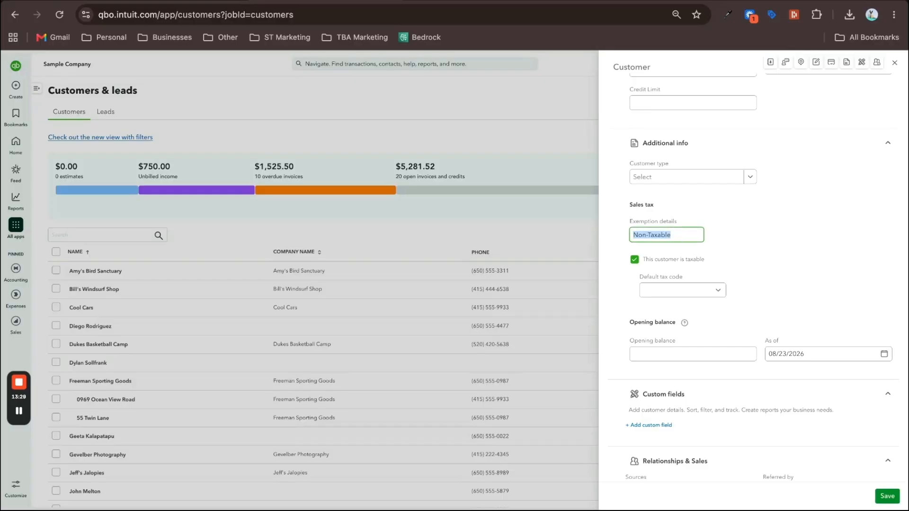
{"action": "type", "text": "Non-Por"}
{"action": "type", "text": "ift"}
{"action": "key", "text": "BackSpace"}
{"action": "key", "text": "BackSpace"}
{"action": "key", "text": "BackSpace"}
{"action": "type", "text": "fit"}
{"action": "key", "text": "BackSpace"}
{"action": "key", "text": "BackSpace"}
{"action": "key", "text": "BackSpace"}
{"action": "key", "text": "BackSpace"}
{"action": "type", "text": "rofit"}
{"action": "triple_click", "coordinate": [678, 235]}
Switch the customer's taxable setting off and back on, and set the default tax code to Use company default
{"action": "left_click", "coordinate": [637, 259]}
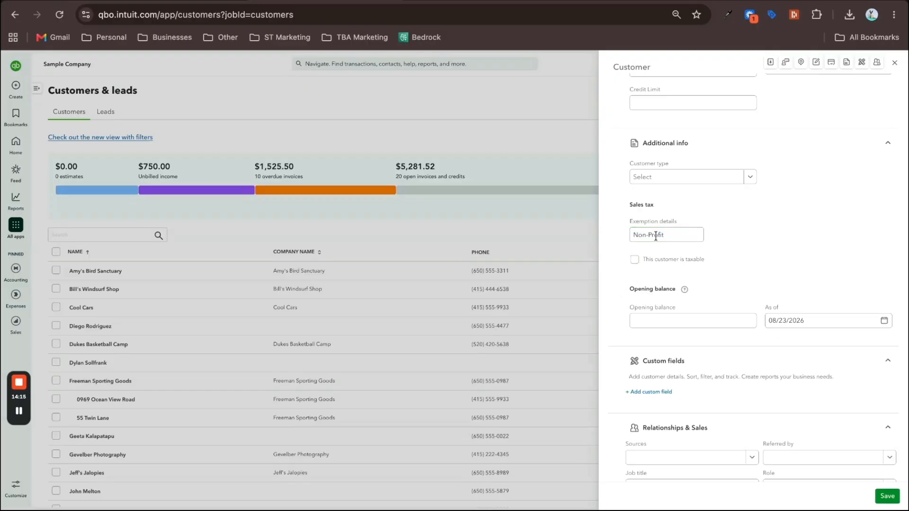
{"action": "left_click", "coordinate": [635, 262]}
{"action": "left_click", "coordinate": [718, 295]}
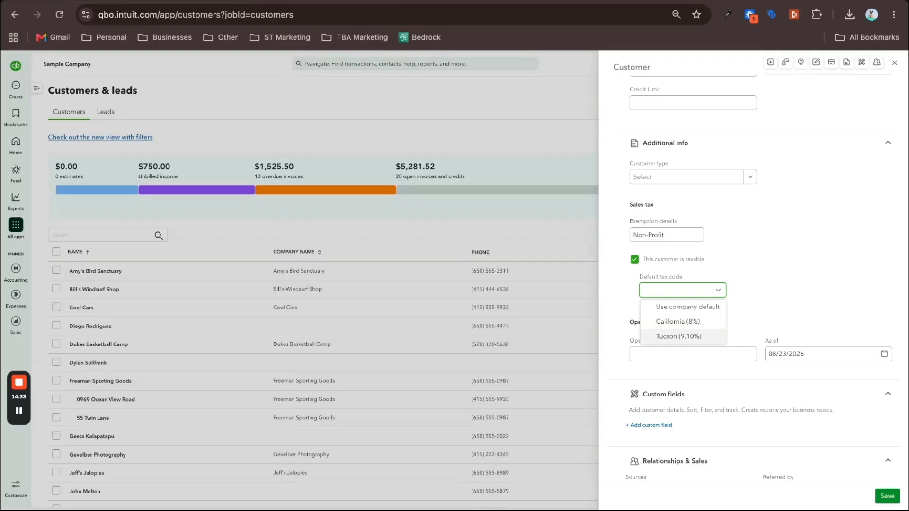
{"action": "left_click", "coordinate": [710, 310]}
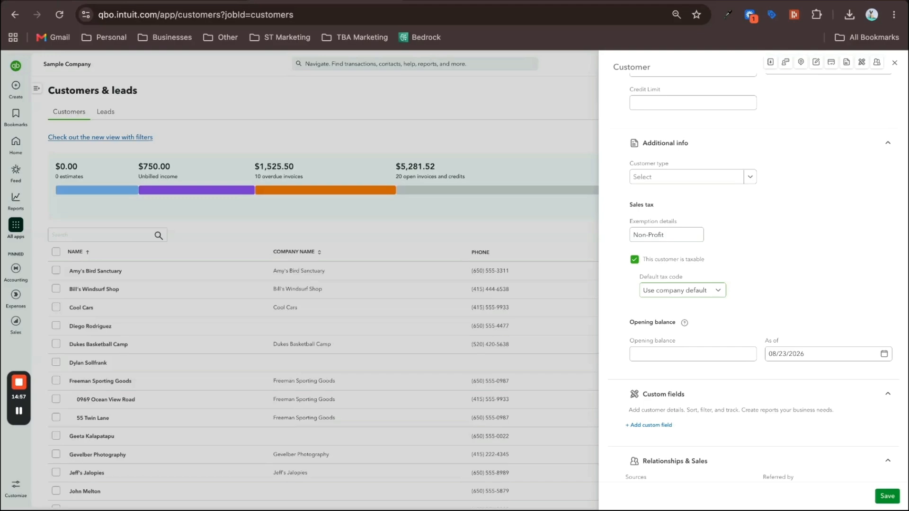
Mark the customer as not taxable in the sales tax settings
{"action": "scroll", "coordinate": [610, 326], "scroll_direction": "down", "scroll_amount": 3}
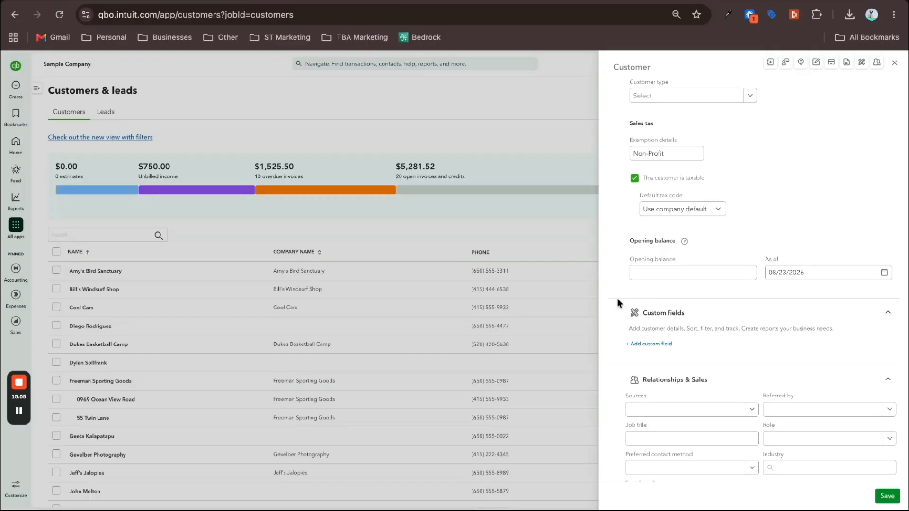
{"action": "scroll", "coordinate": [621, 284], "scroll_direction": "down", "scroll_amount": 2}
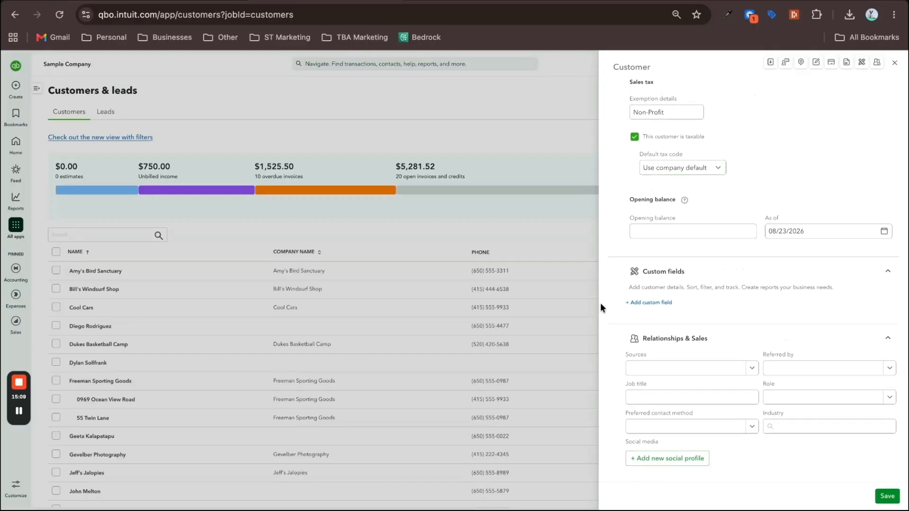
{"action": "scroll", "coordinate": [605, 296], "scroll_direction": "down", "scroll_amount": 1}
{"action": "left_click", "coordinate": [634, 138]}
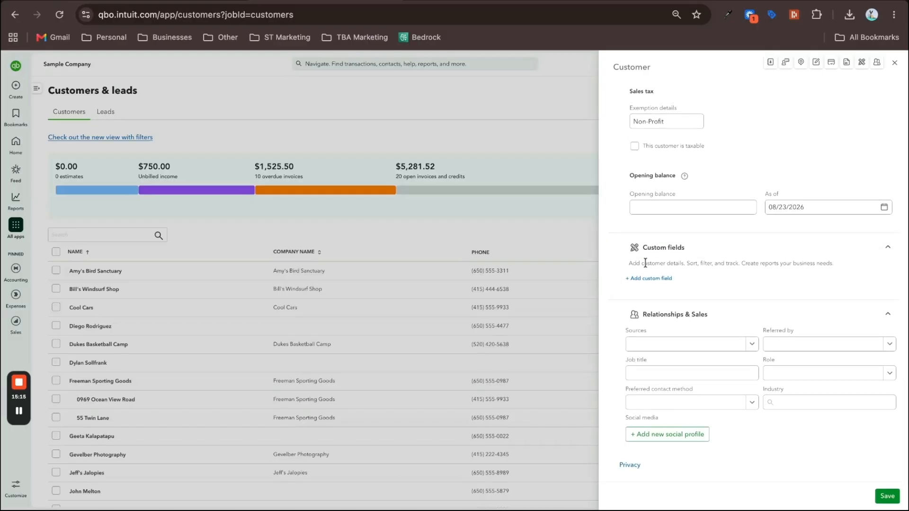
Review the custom fields description and the source, referral and preferred contact method choices under Relationships & Sales
{"action": "left_click_drag", "start_coordinate": [816, 263], "coordinate": [694, 263]}
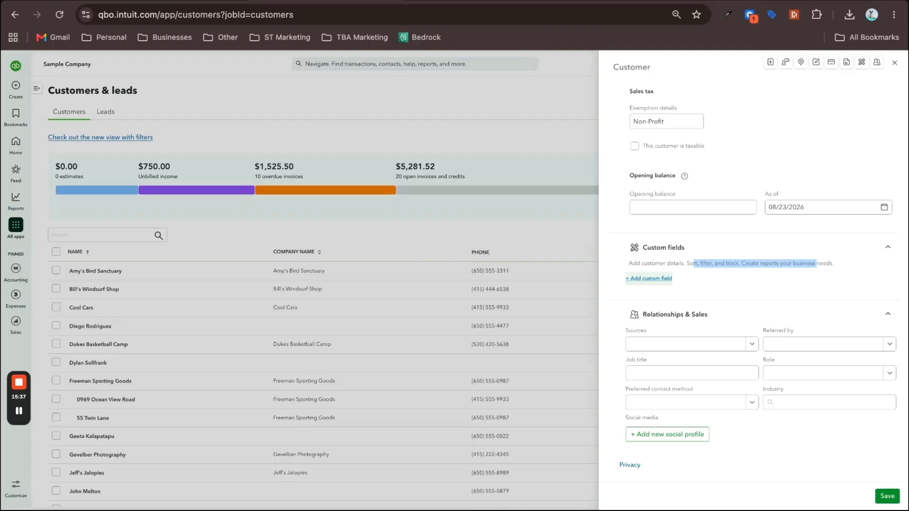
{"action": "left_click", "coordinate": [613, 262]}
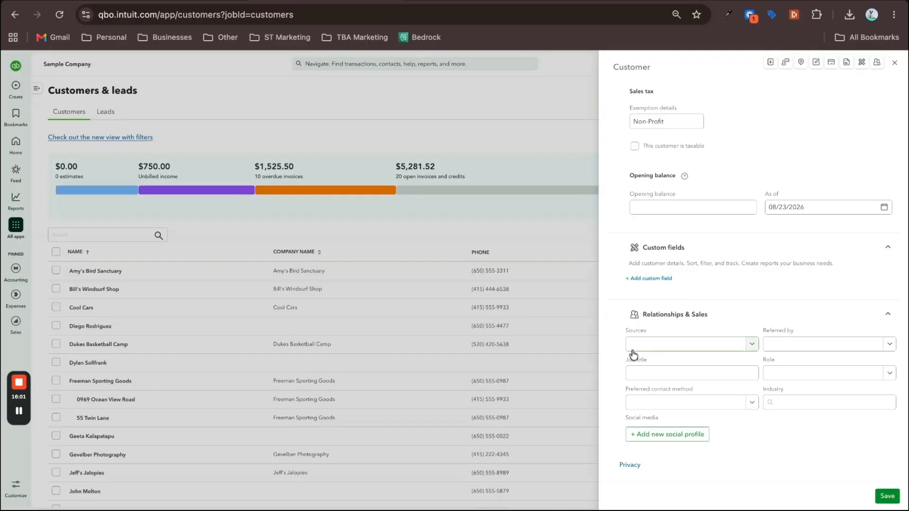
{"action": "left_click", "coordinate": [748, 351]}
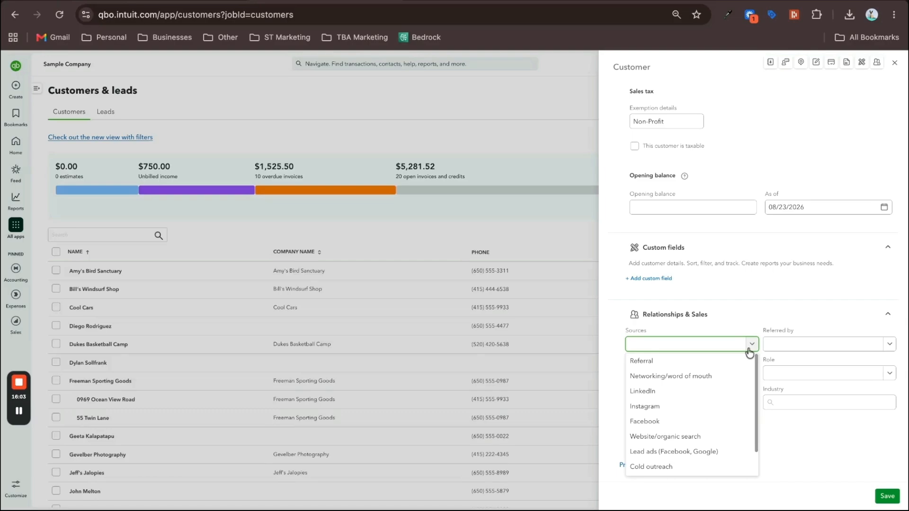
{"action": "scroll", "coordinate": [690, 417], "scroll_direction": "down", "scroll_amount": 2}
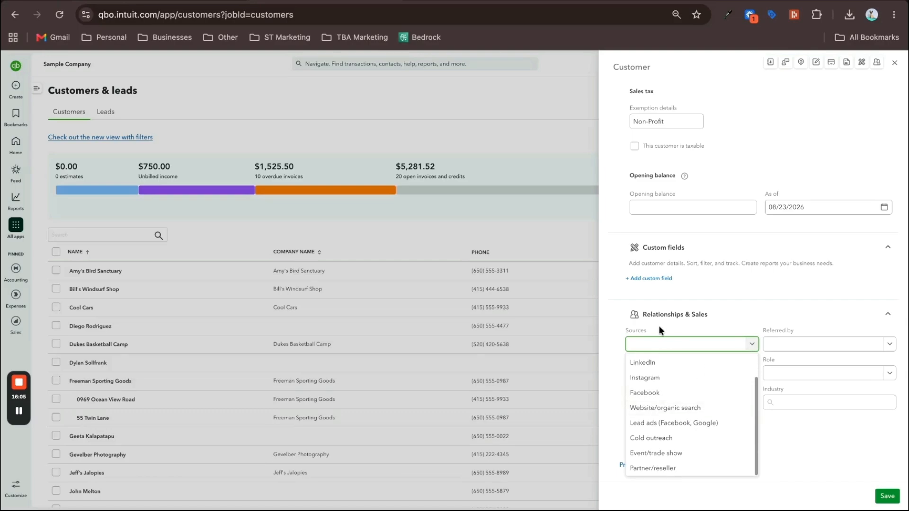
{"action": "left_click", "coordinate": [837, 345]}
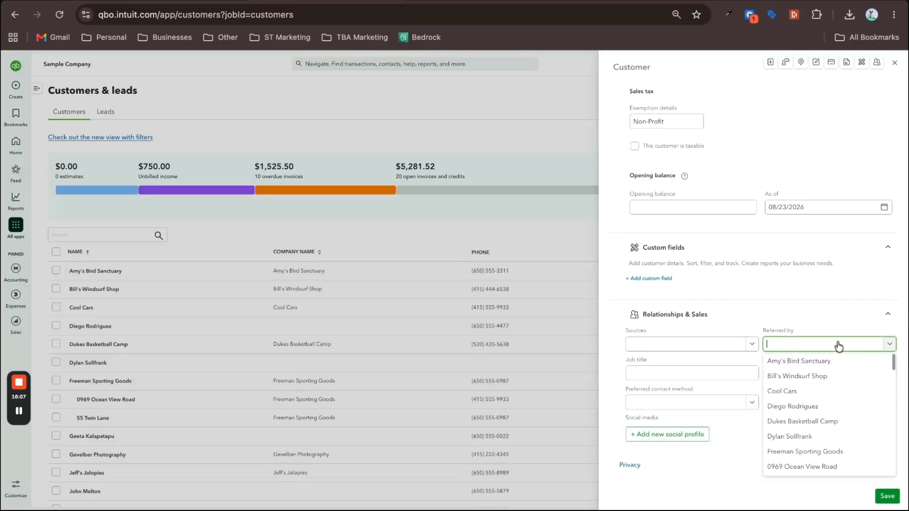
{"action": "left_click", "coordinate": [619, 338]}
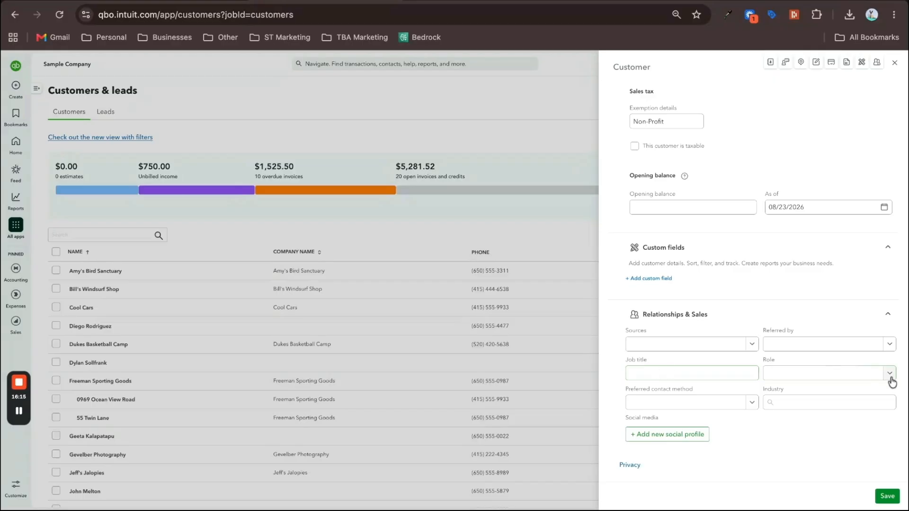
{"action": "left_click", "coordinate": [752, 403]}
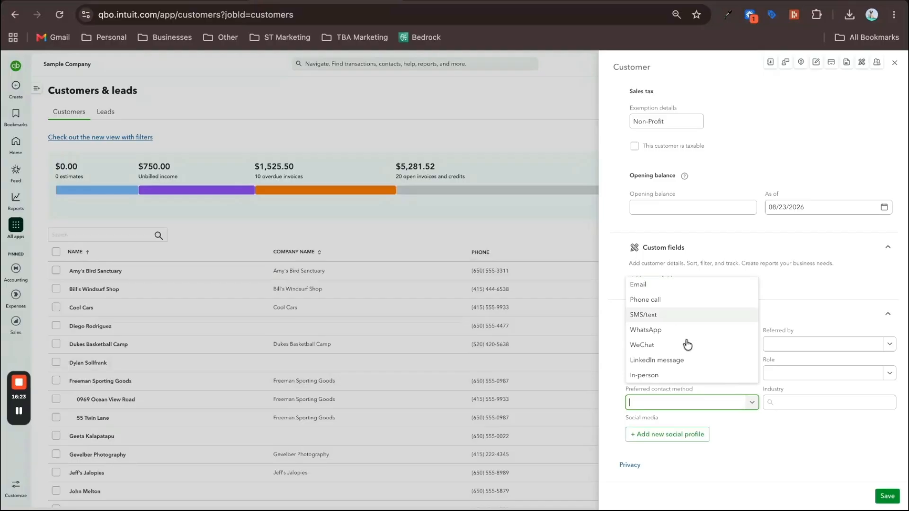
{"action": "left_click", "coordinate": [783, 453]}
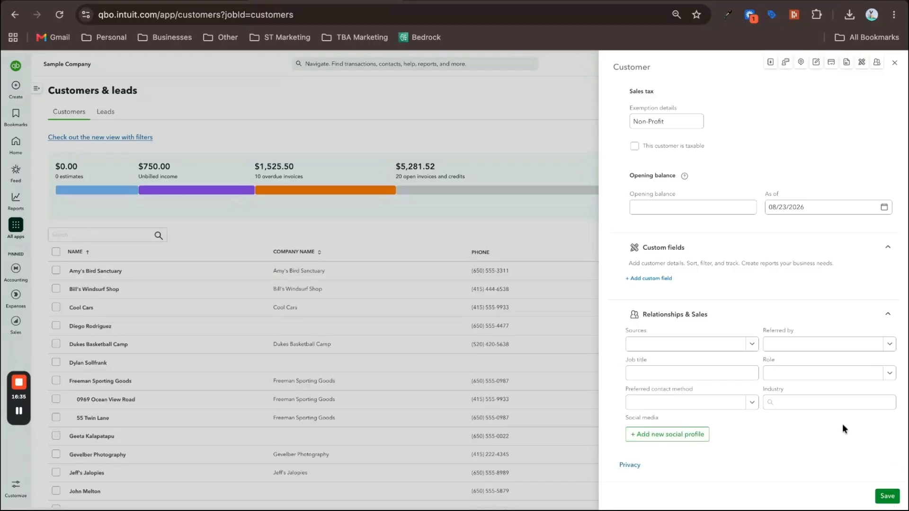
Save the new customer and dismiss the tip about adding multiple shipping addresses
{"action": "scroll", "coordinate": [842, 424], "scroll_direction": "up", "scroll_amount": 1}
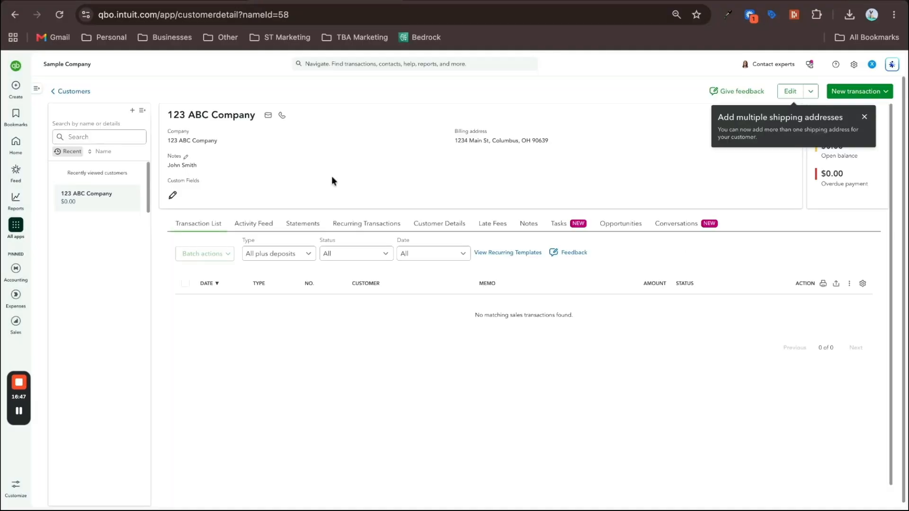
{"action": "left_click", "coordinate": [866, 120]}
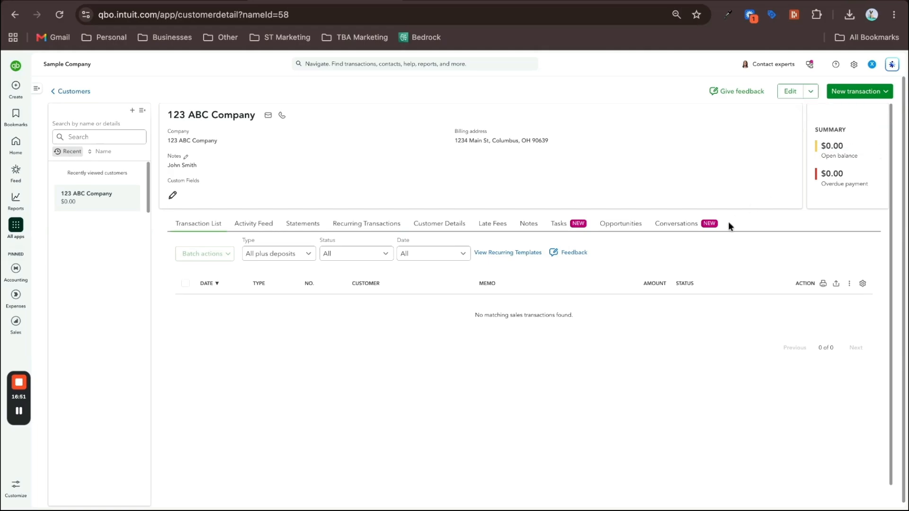